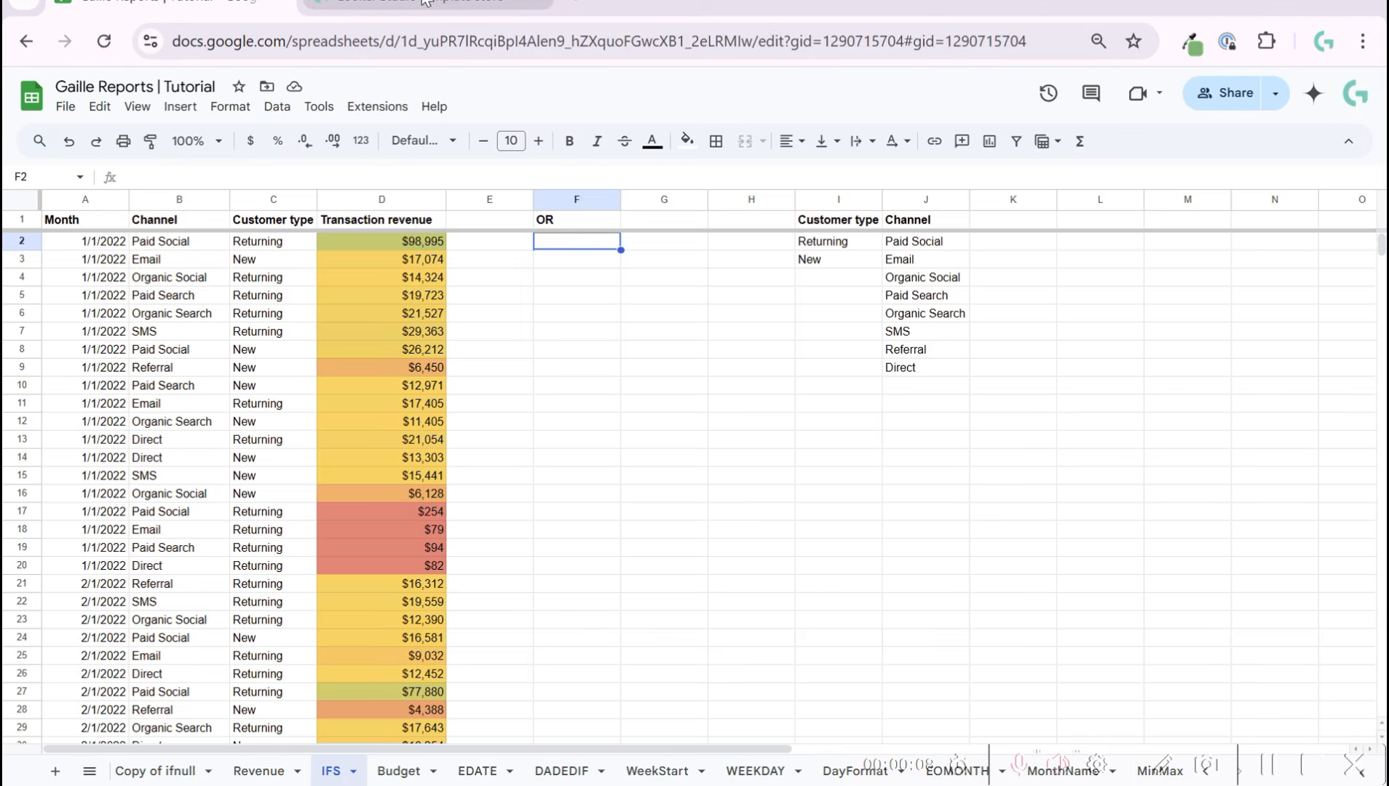
# Switch to the Gaille Reports website and look through the templates in its Looker Studio template store.
pyautogui.click(426, 4)
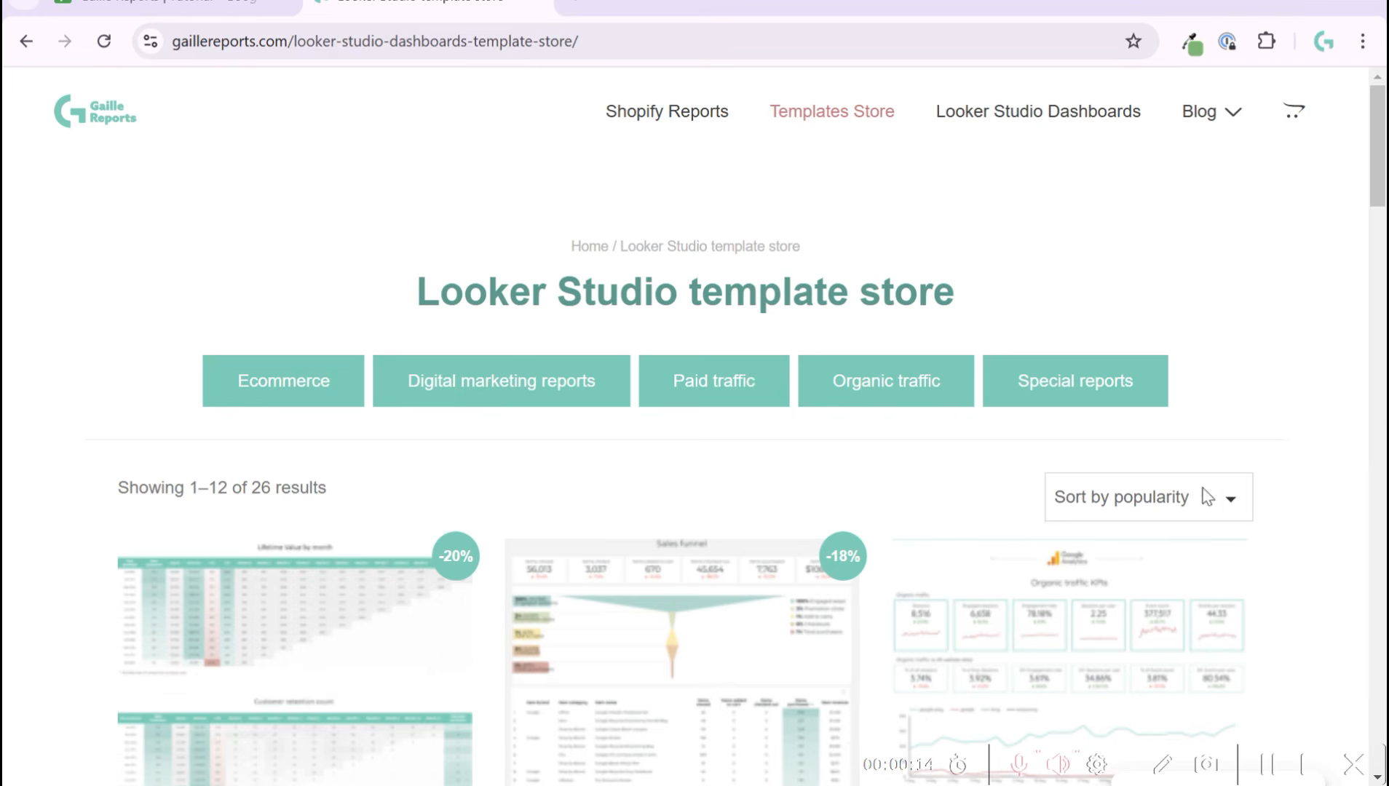
pyautogui.scroll(-8, 1339, 520)
pyautogui.scroll(10, 1350, 537)
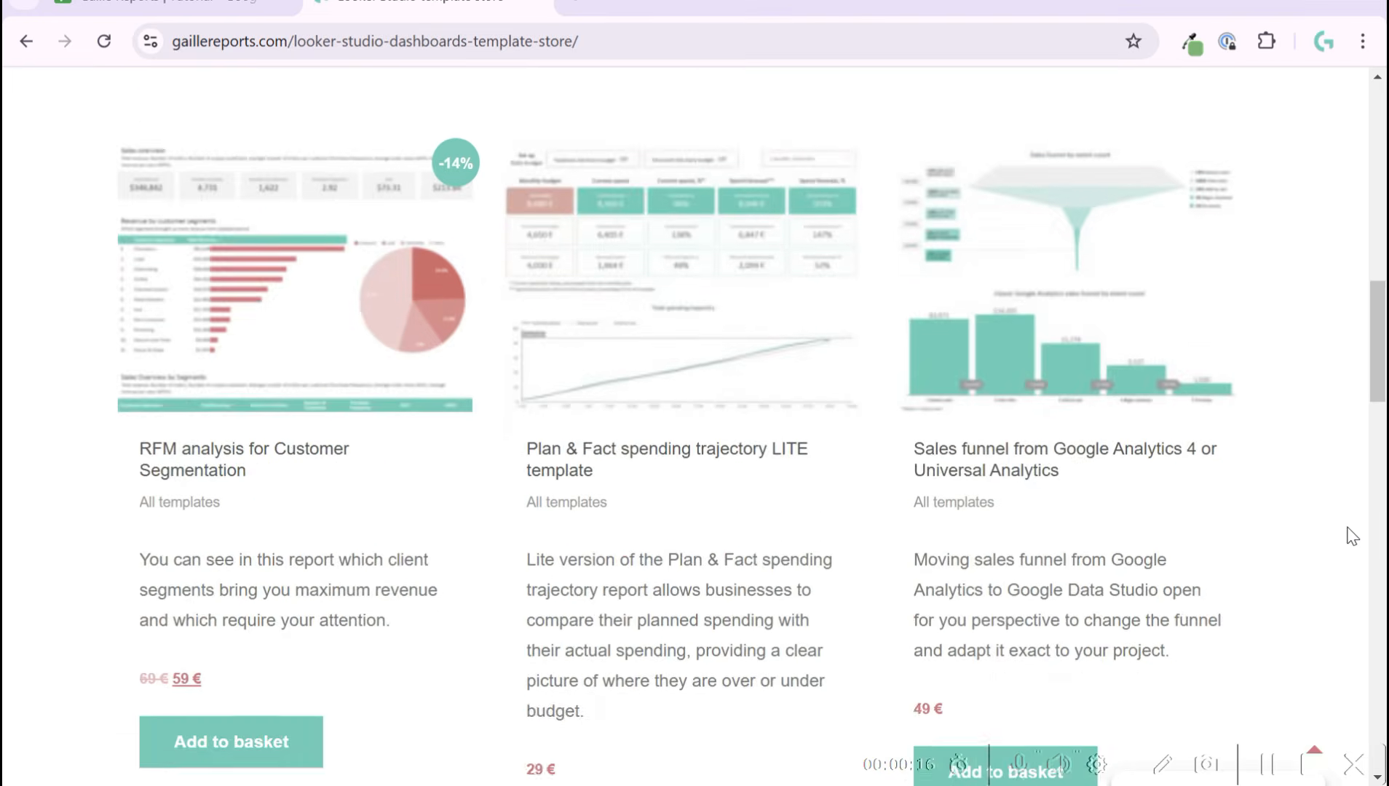
# Open the site's Looker Studio and Google Sheets blog and browse the list of articles.
pyautogui.click(1201, 124)
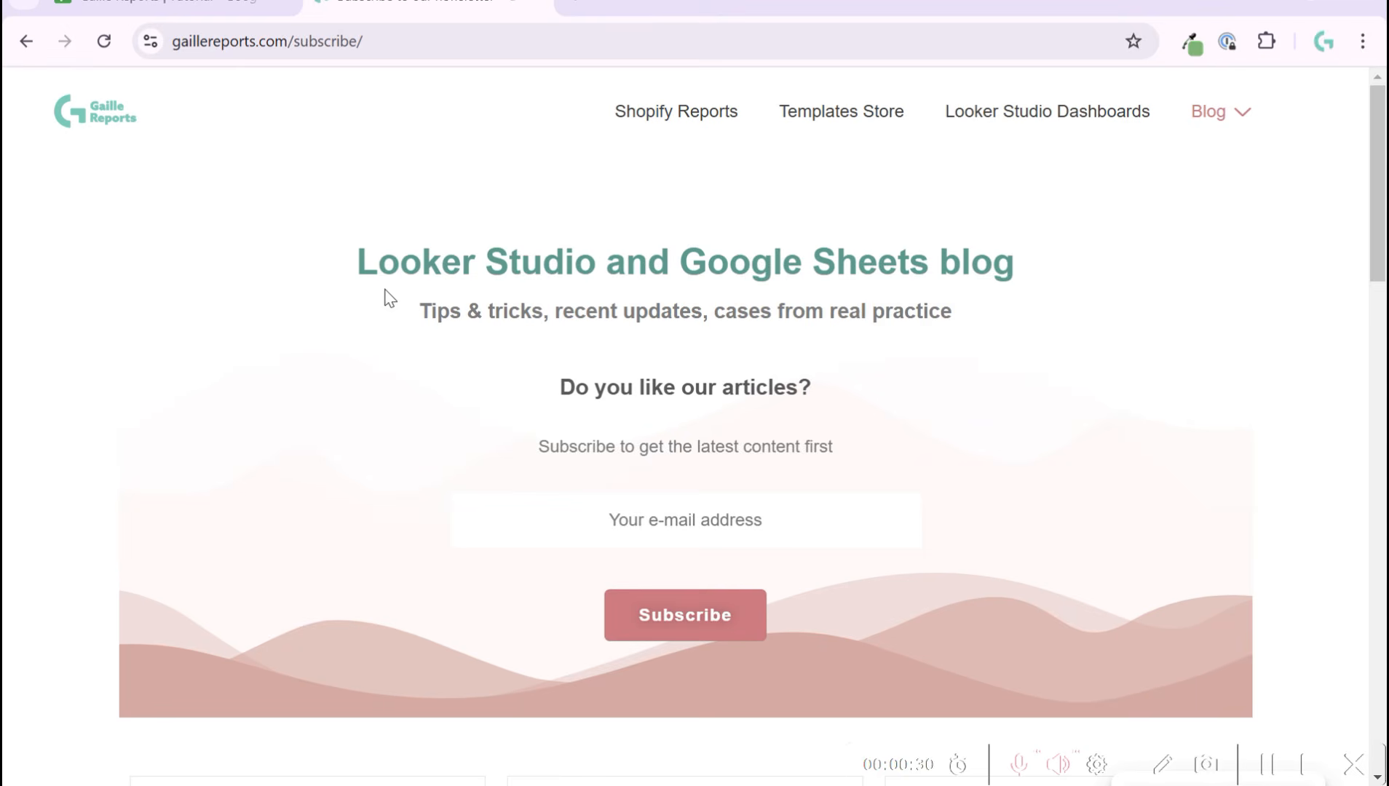
pyautogui.scroll(-5, 425, 300)
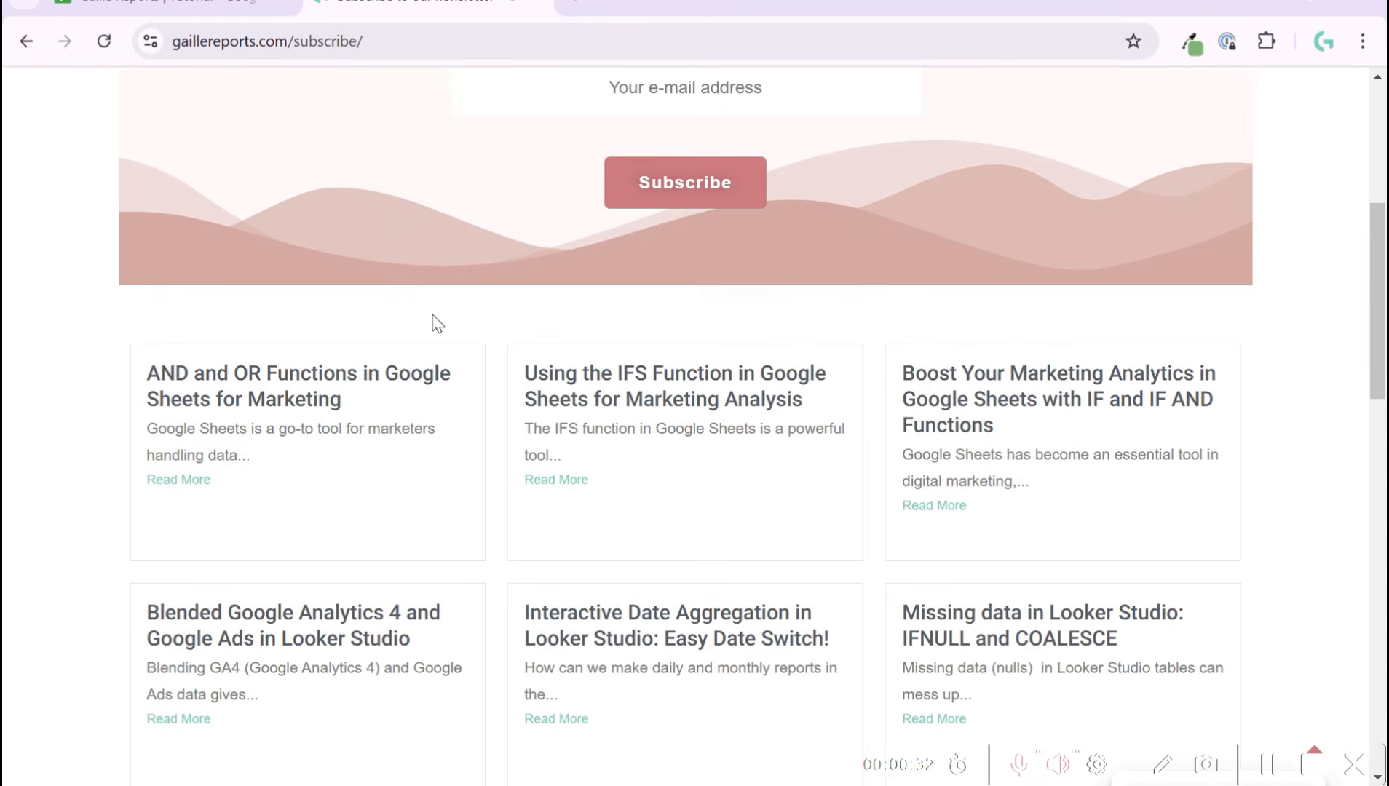
pyautogui.scroll(-5, 436, 324)
pyautogui.scroll(-4, 440, 326)
pyautogui.scroll(14, 441, 326)
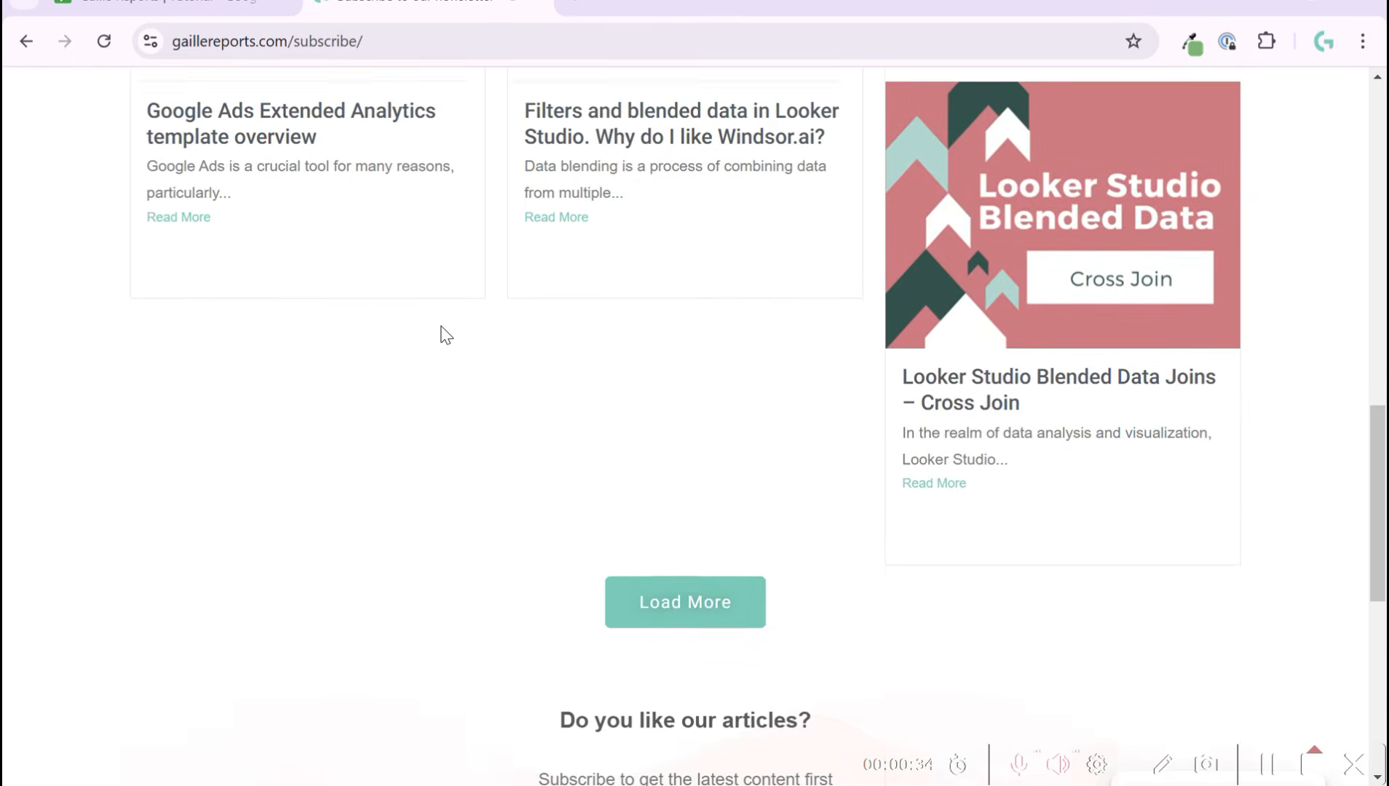
# Return to the tutorial spreadsheet and enter the formula =OR(B2<>J2) in cell F2 under the OR heading.
pyautogui.click(171, 3)
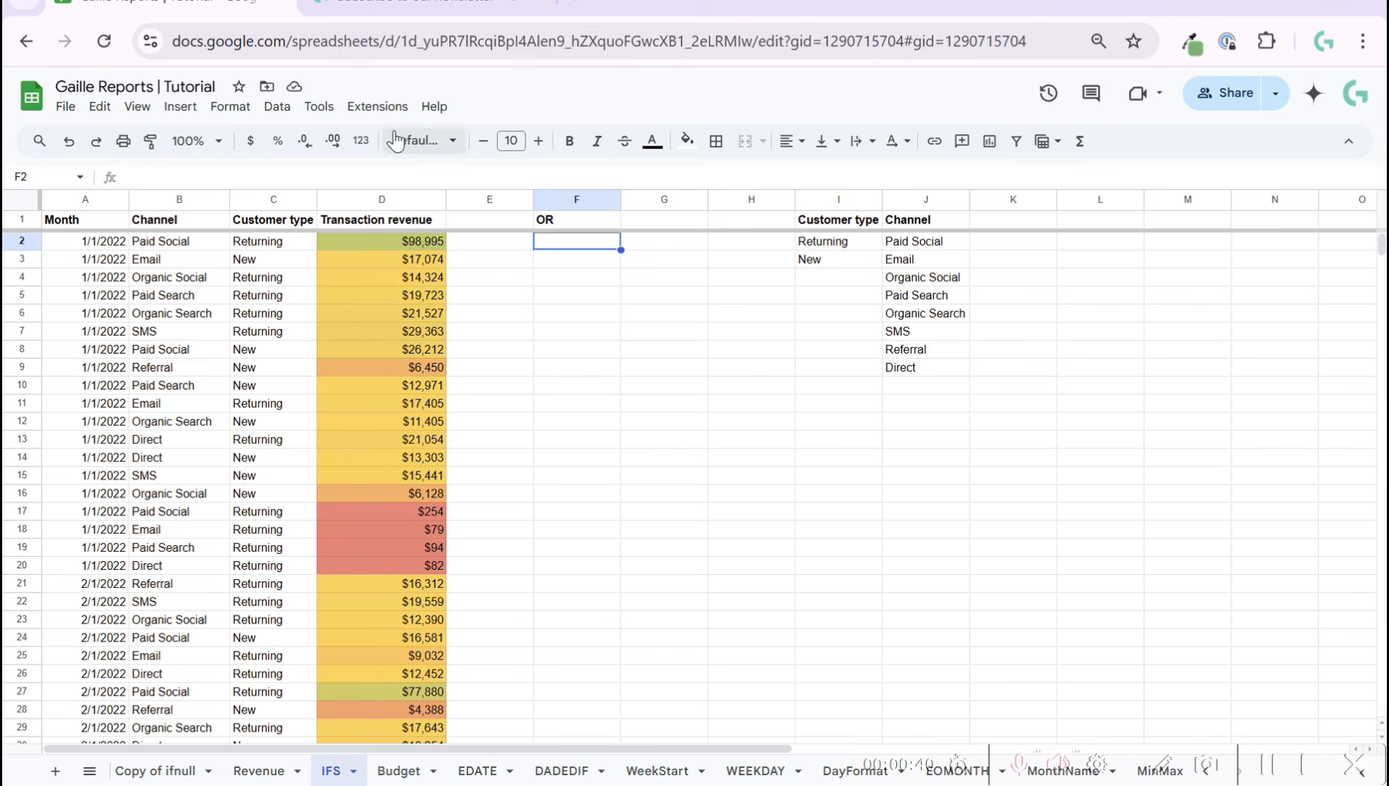
pyautogui.click(574, 223)
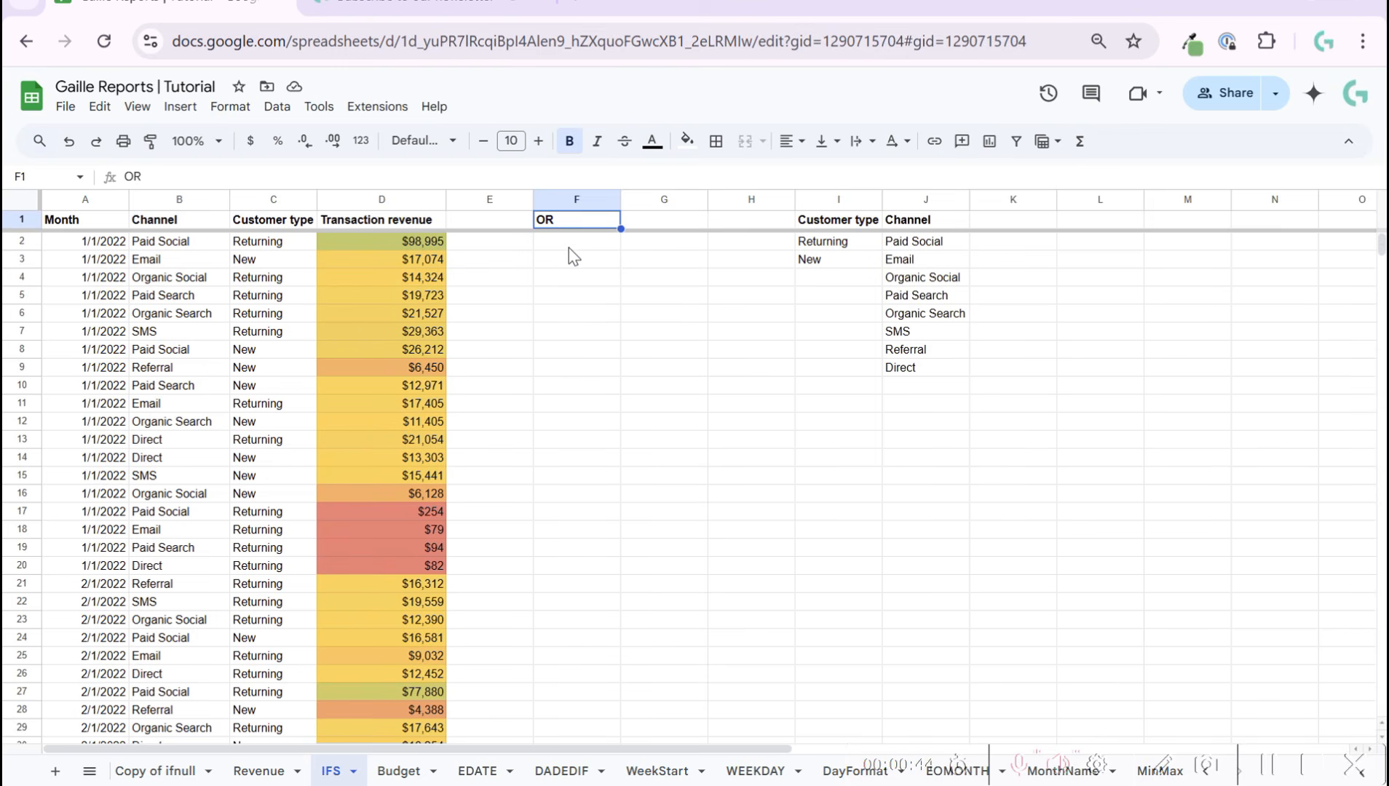
pyautogui.click(569, 248)
pyautogui.write('=')
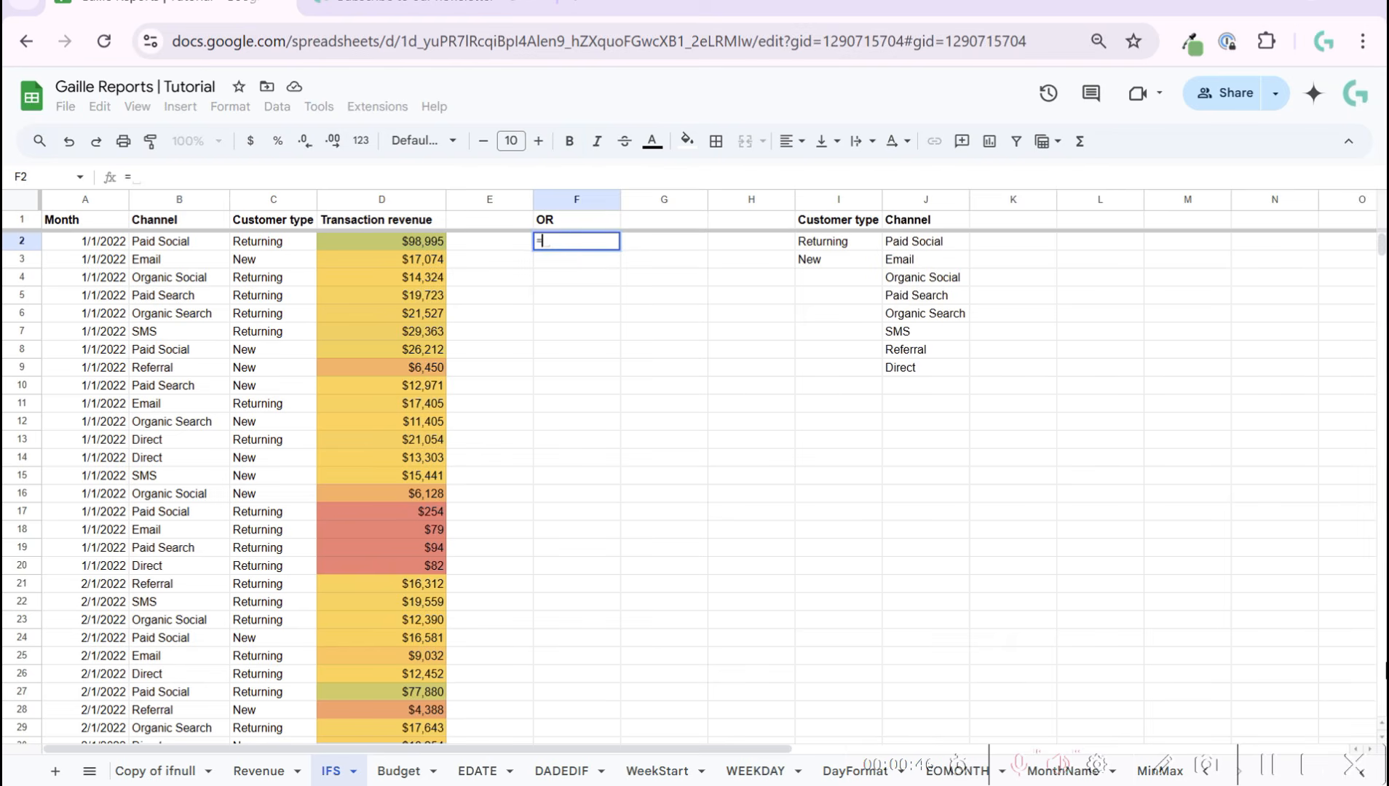
pyautogui.write('OR(')
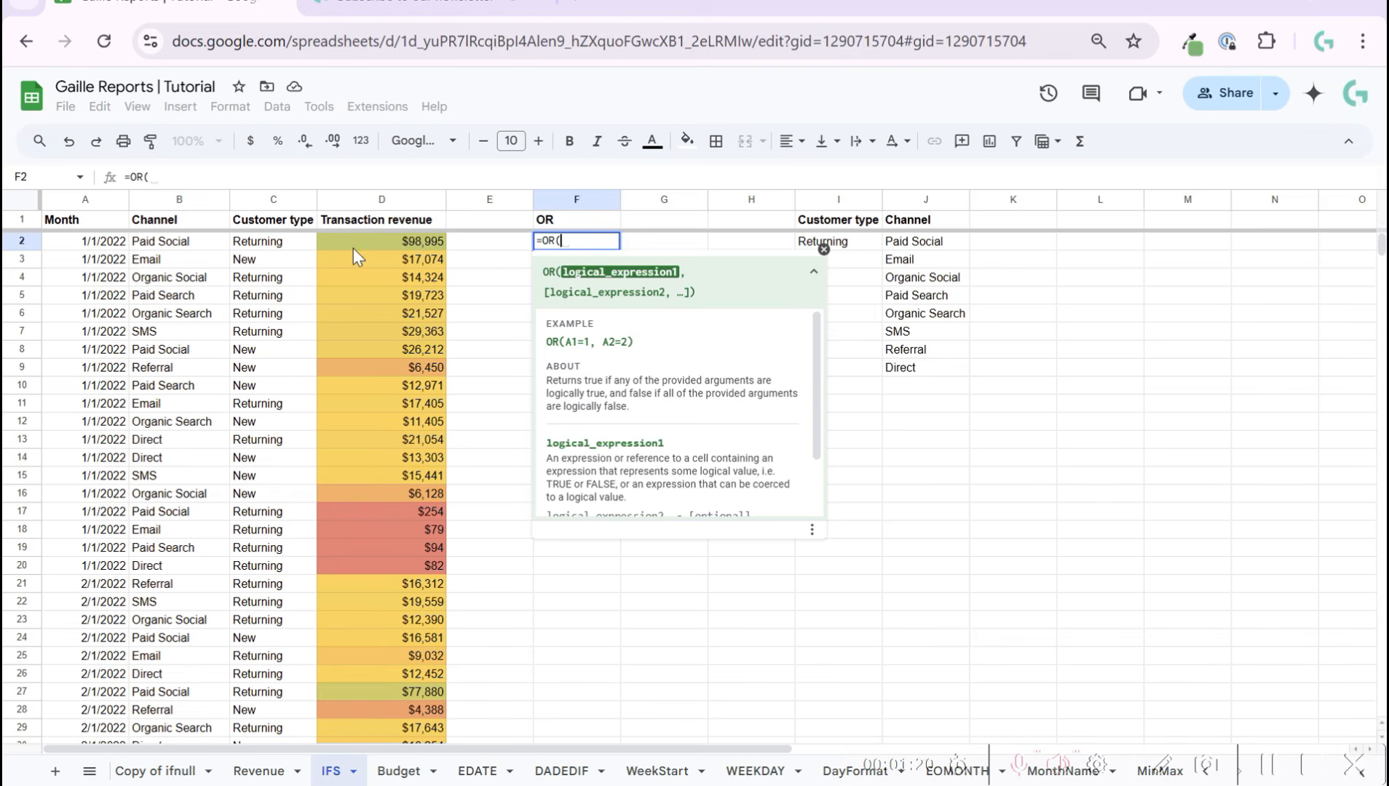
pyautogui.click(194, 248)
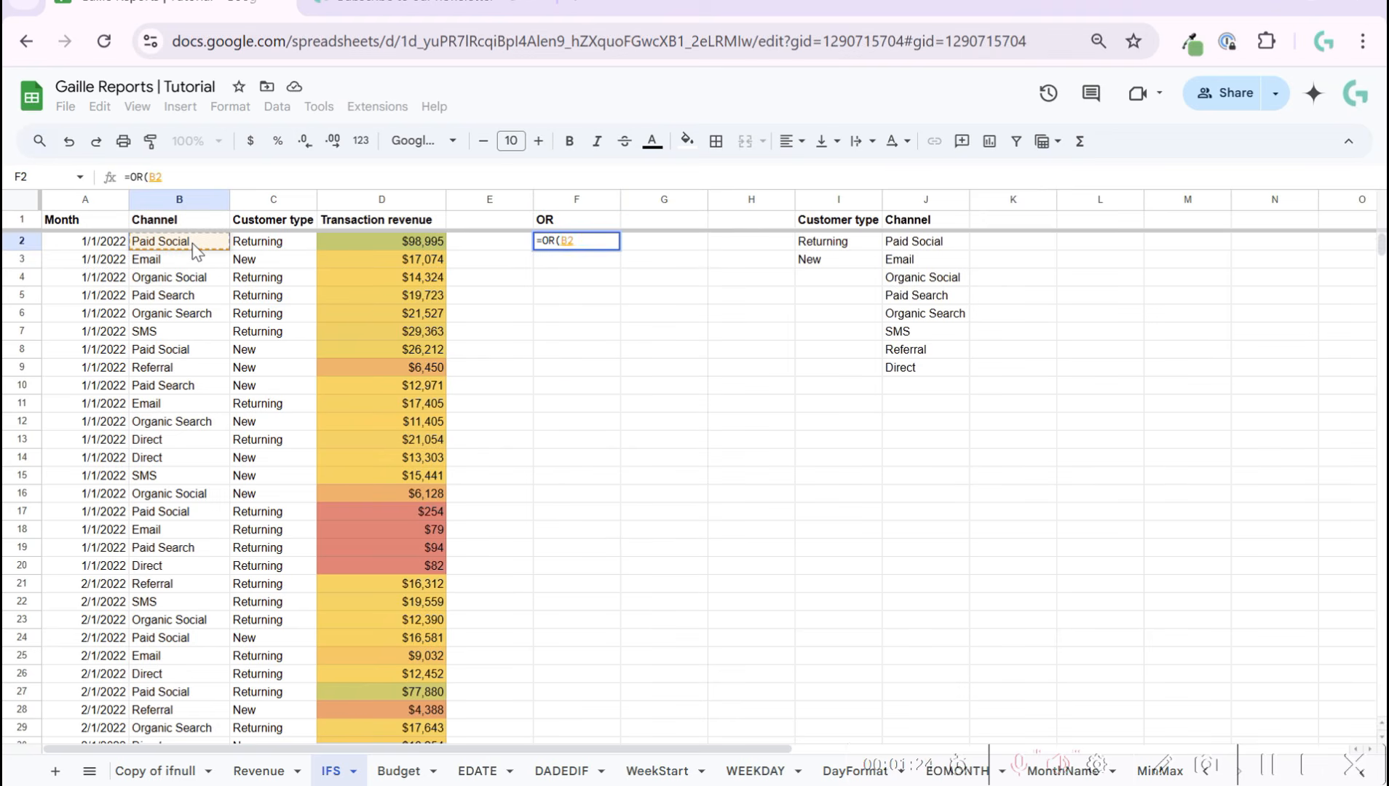
pyautogui.write('<>')
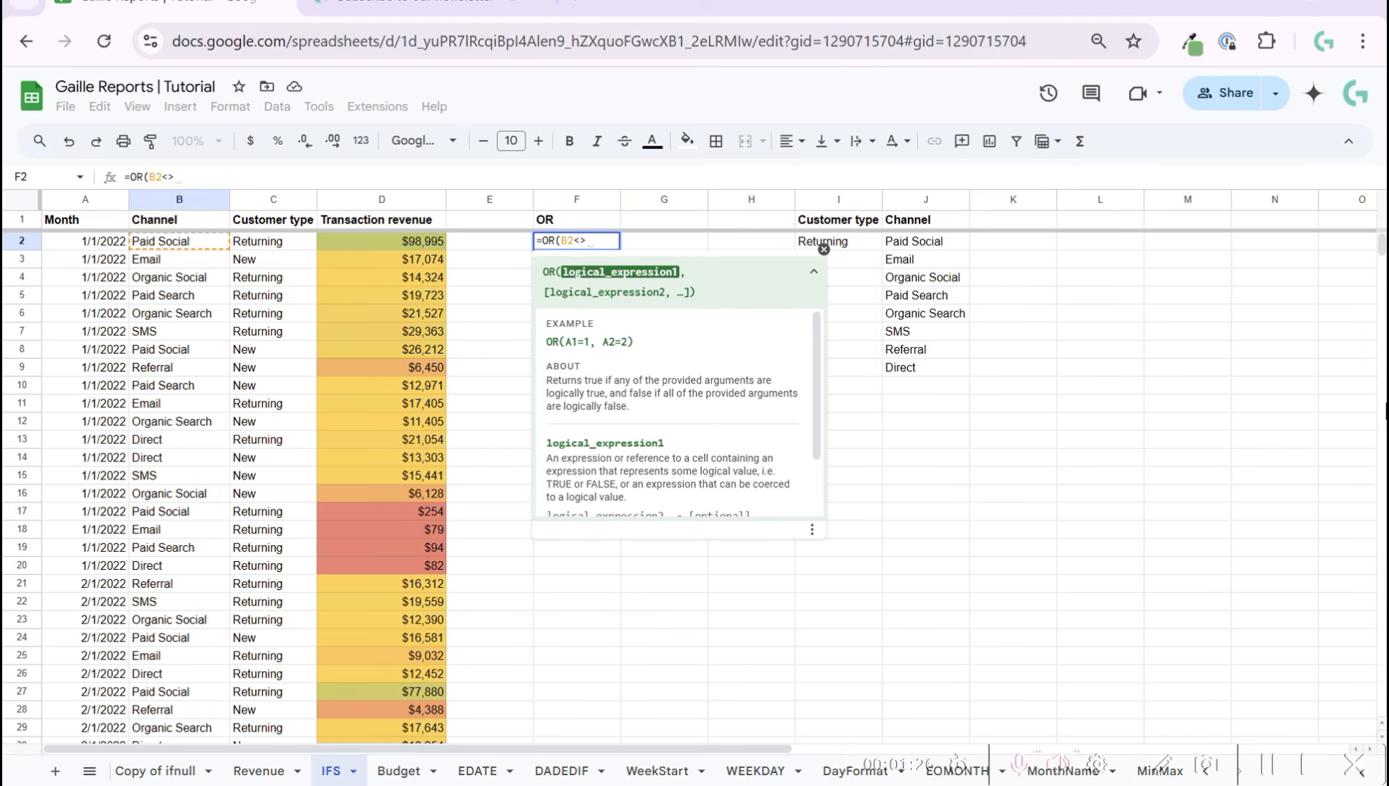
pyautogui.click(919, 246)
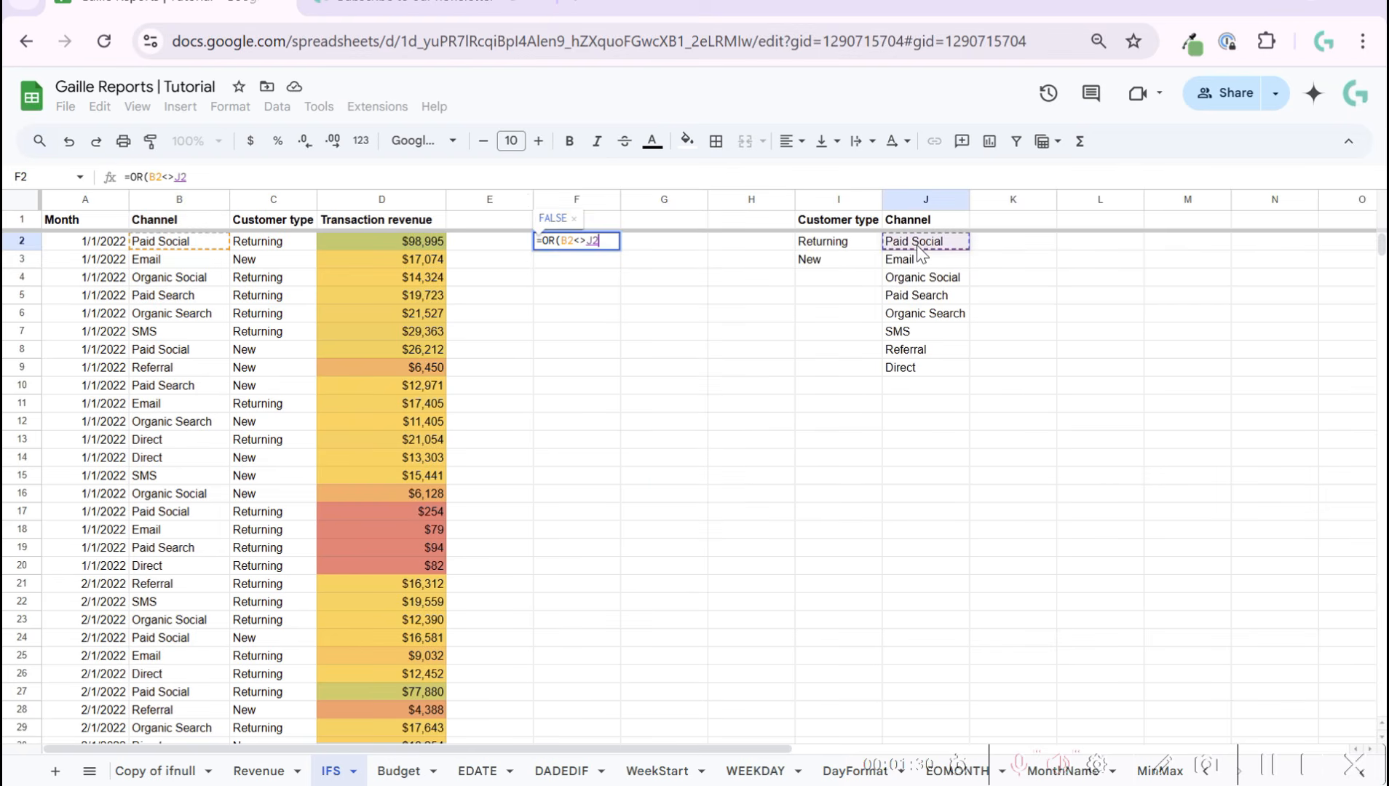
pyautogui.write(')')
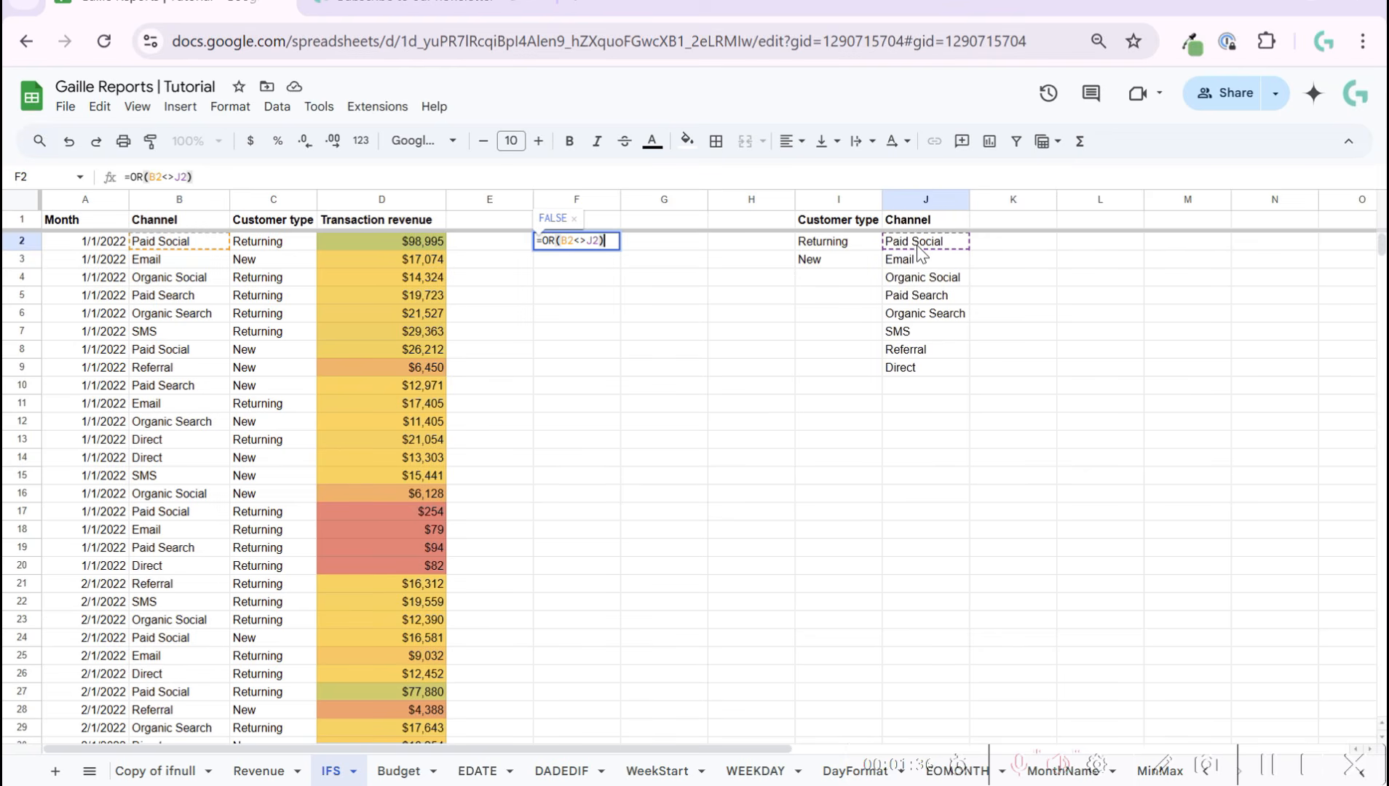
pyautogui.press('Return')
pyautogui.press('Up')
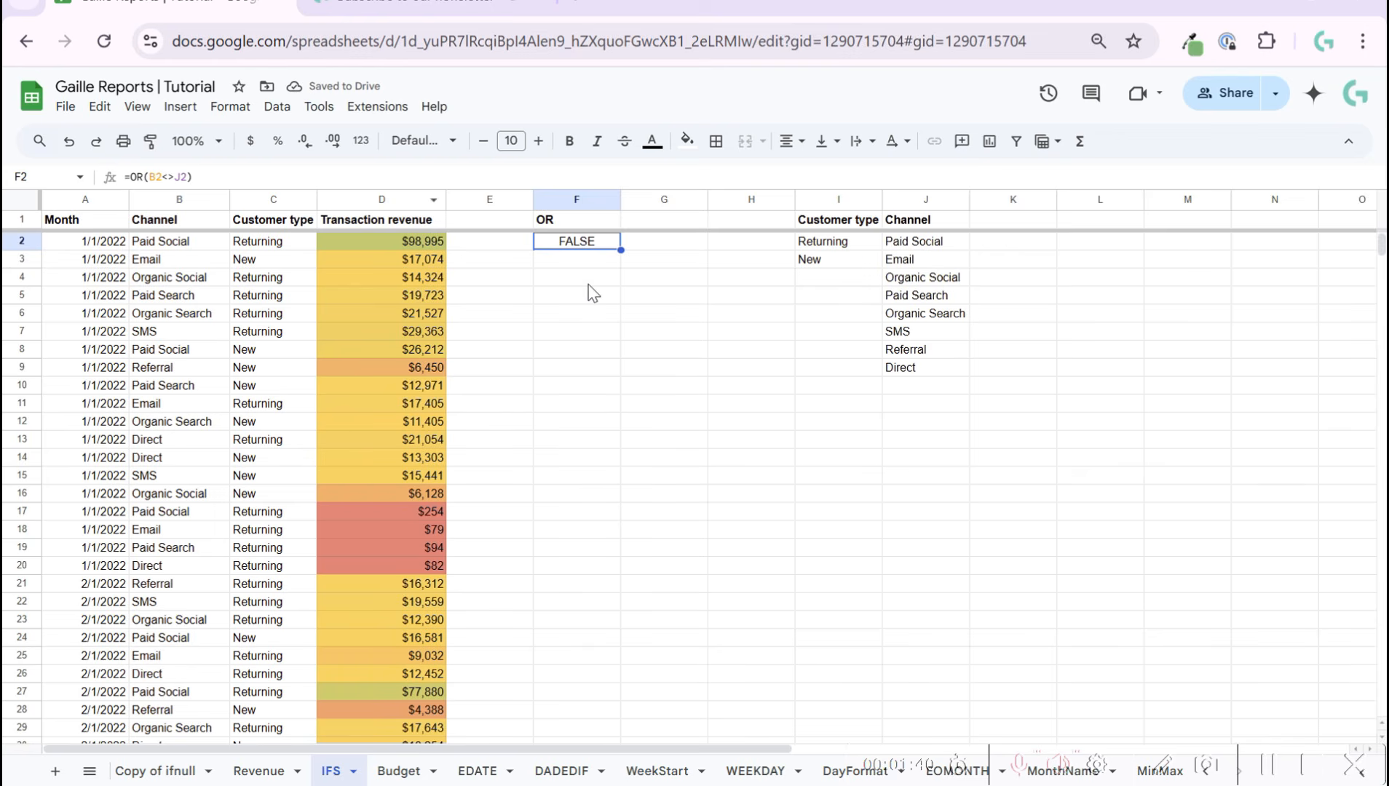
# Make the J2 reference in F2's formula absolute, so it reads =OR(B2<>$J$2).
pyautogui.click(168, 176)
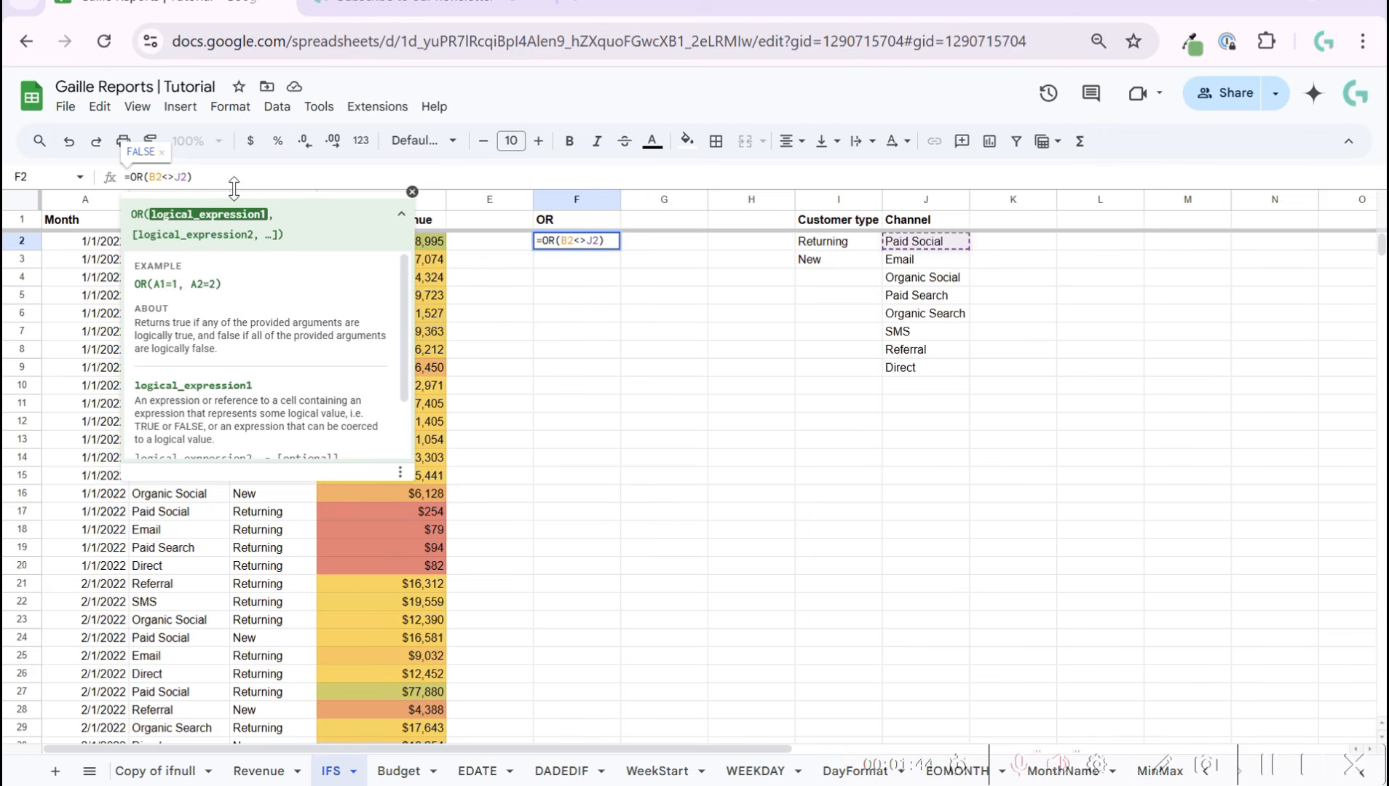
pyautogui.press('F4')
pyautogui.press('Return')
pyautogui.press('Up')
# Copy the OR formula from F2 to F3 and check it against the channel in B3.
pyautogui.hotkey('ctrl', 'c')
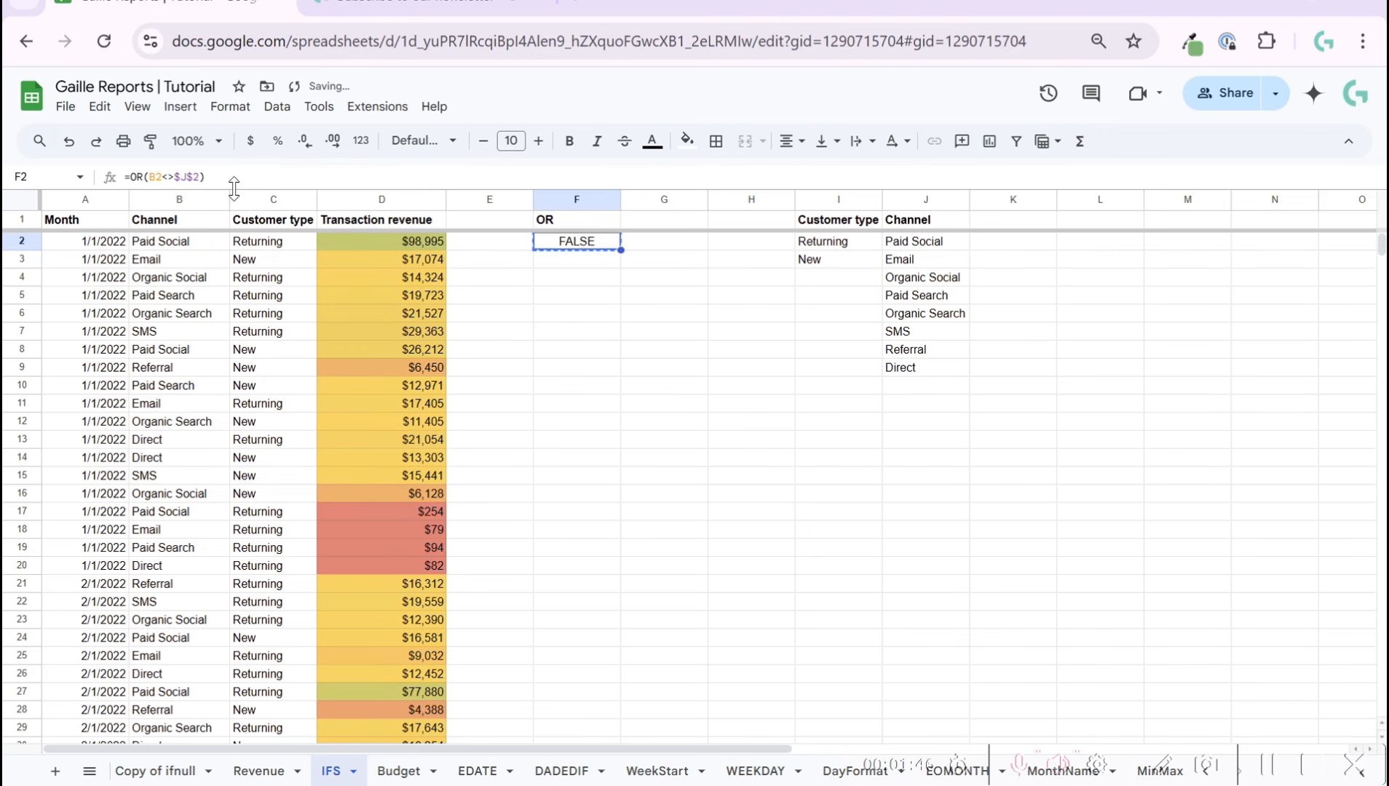
pyautogui.press('Down')
pyautogui.hotkey('ctrl', 'v')
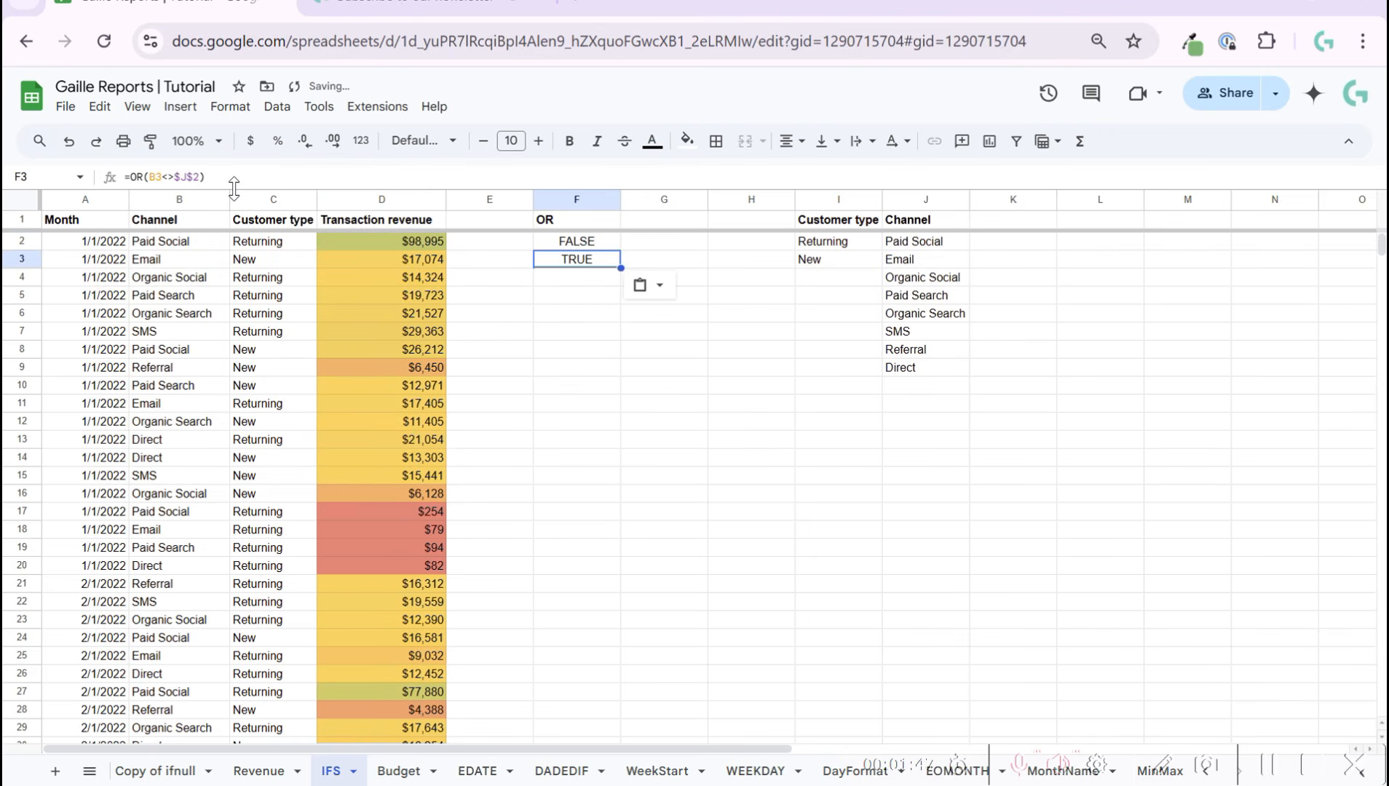
pyautogui.click(180, 262)
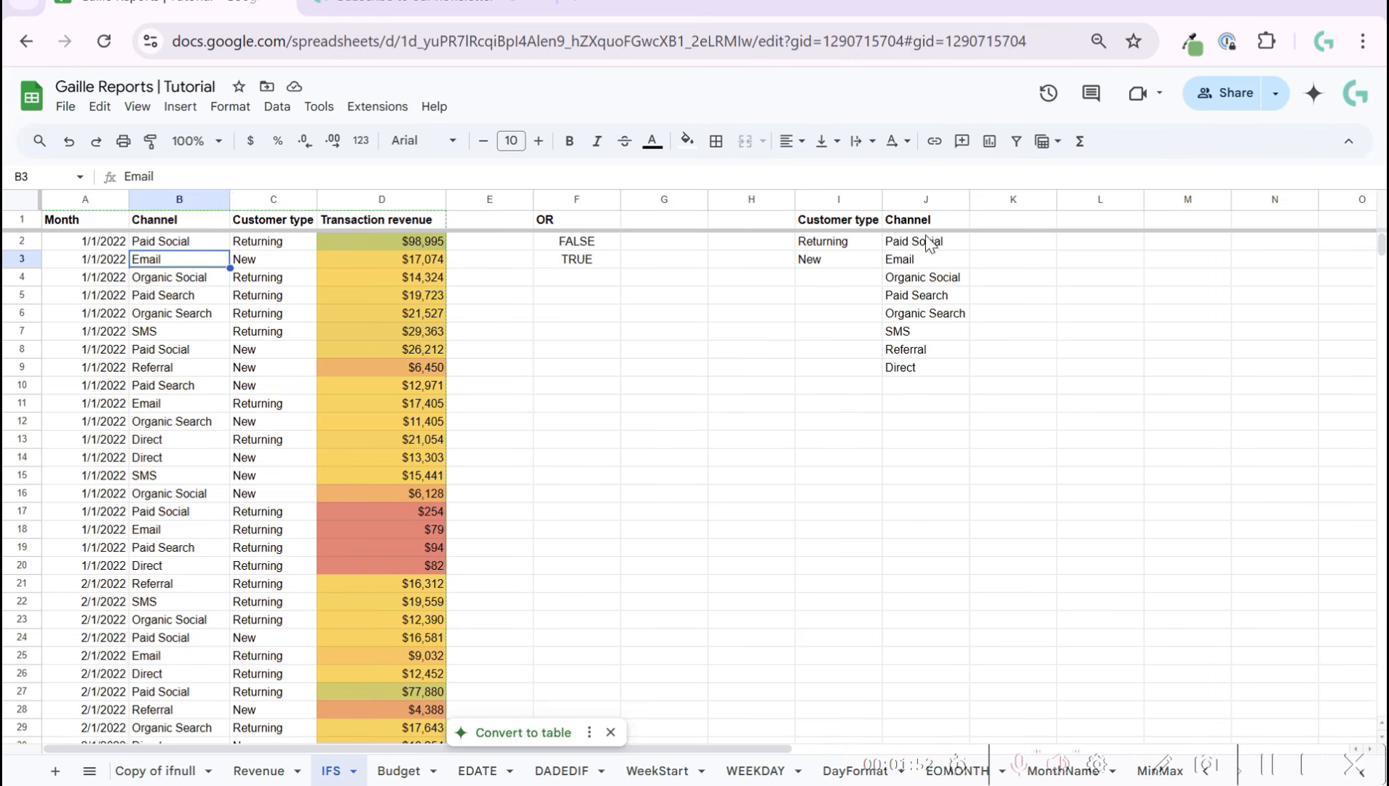
pyautogui.click(583, 261)
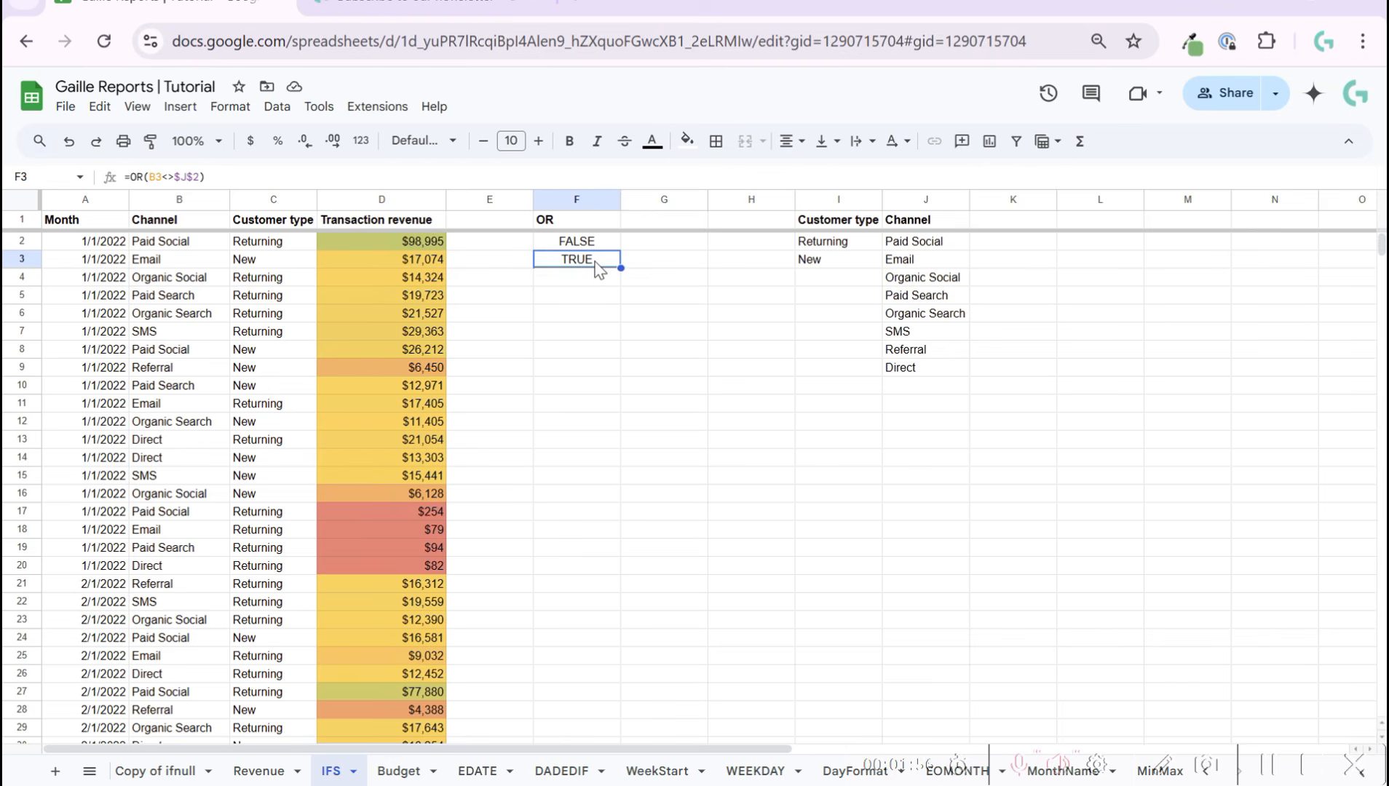
# Add a customer type condition to F2's formula, making it =OR(B2<>$J$2,C2=$I$2).
pyautogui.click(600, 247)
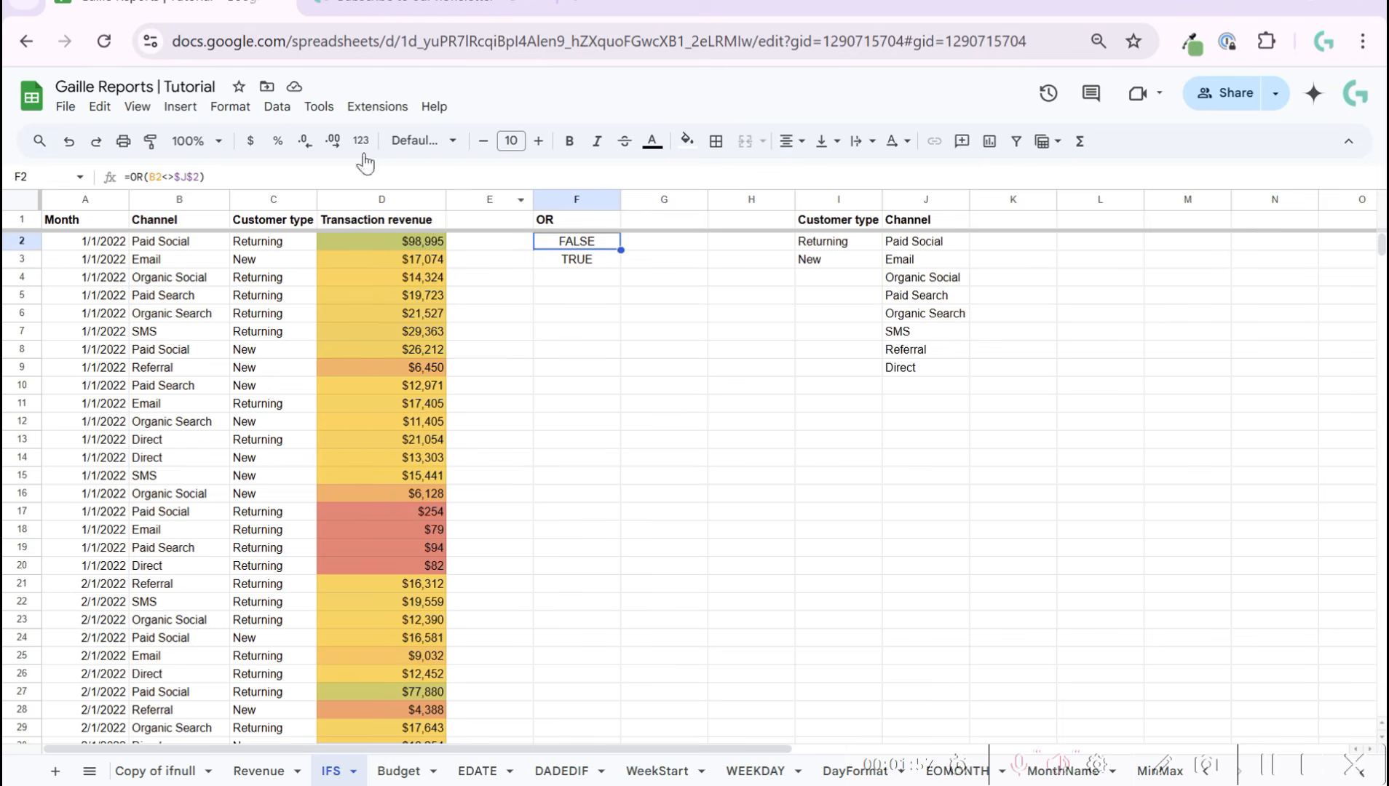
pyautogui.click(203, 178)
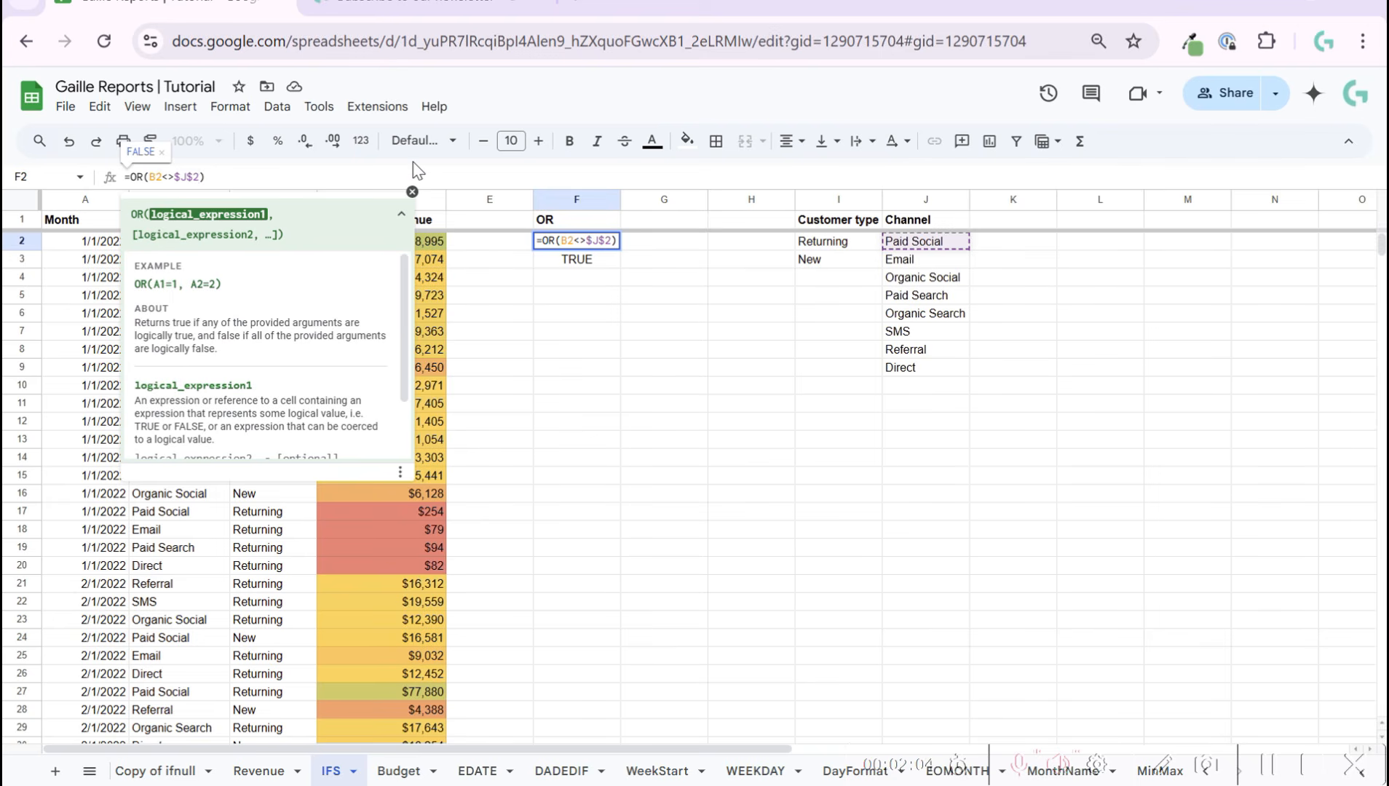
pyautogui.write(',')
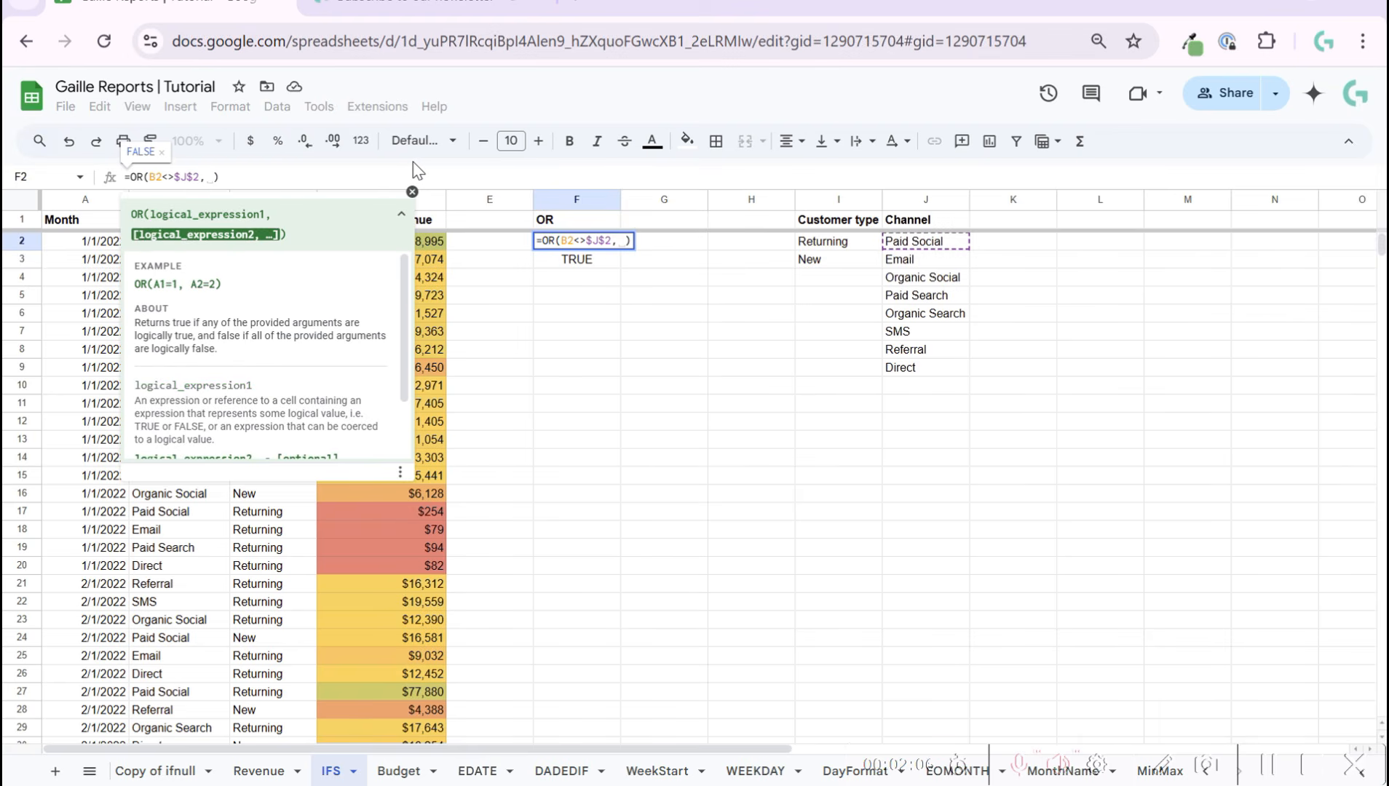
pyautogui.click(305, 246)
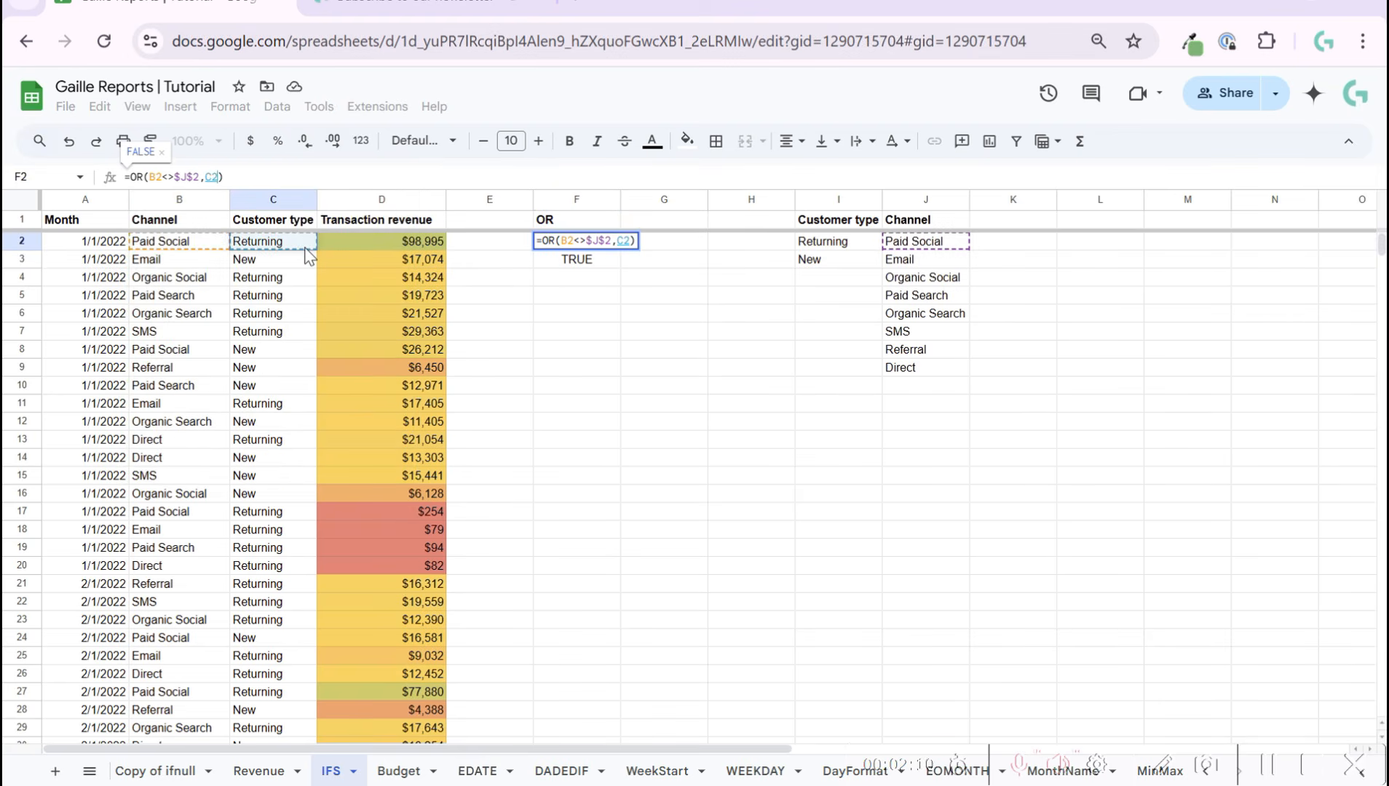
pyautogui.write('=')
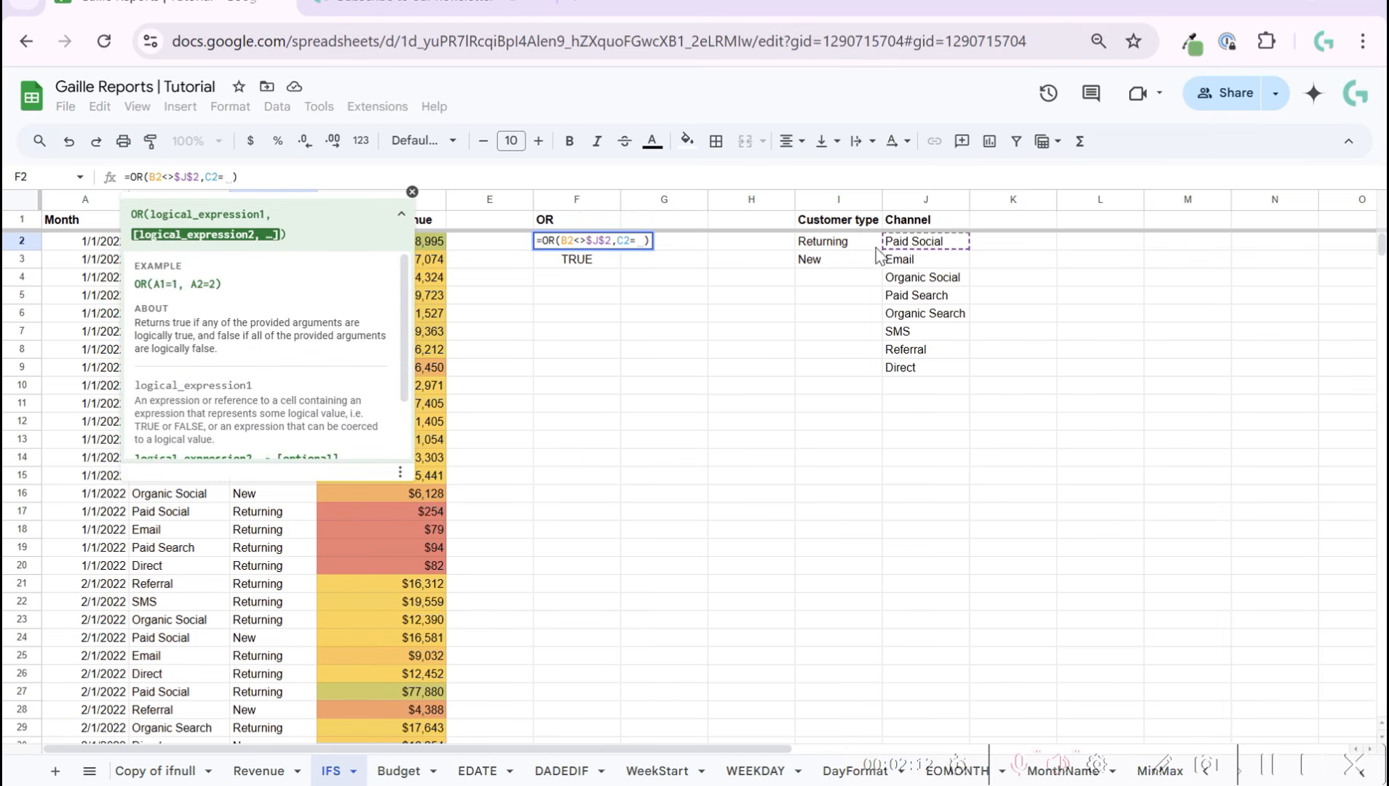
pyautogui.click(854, 250)
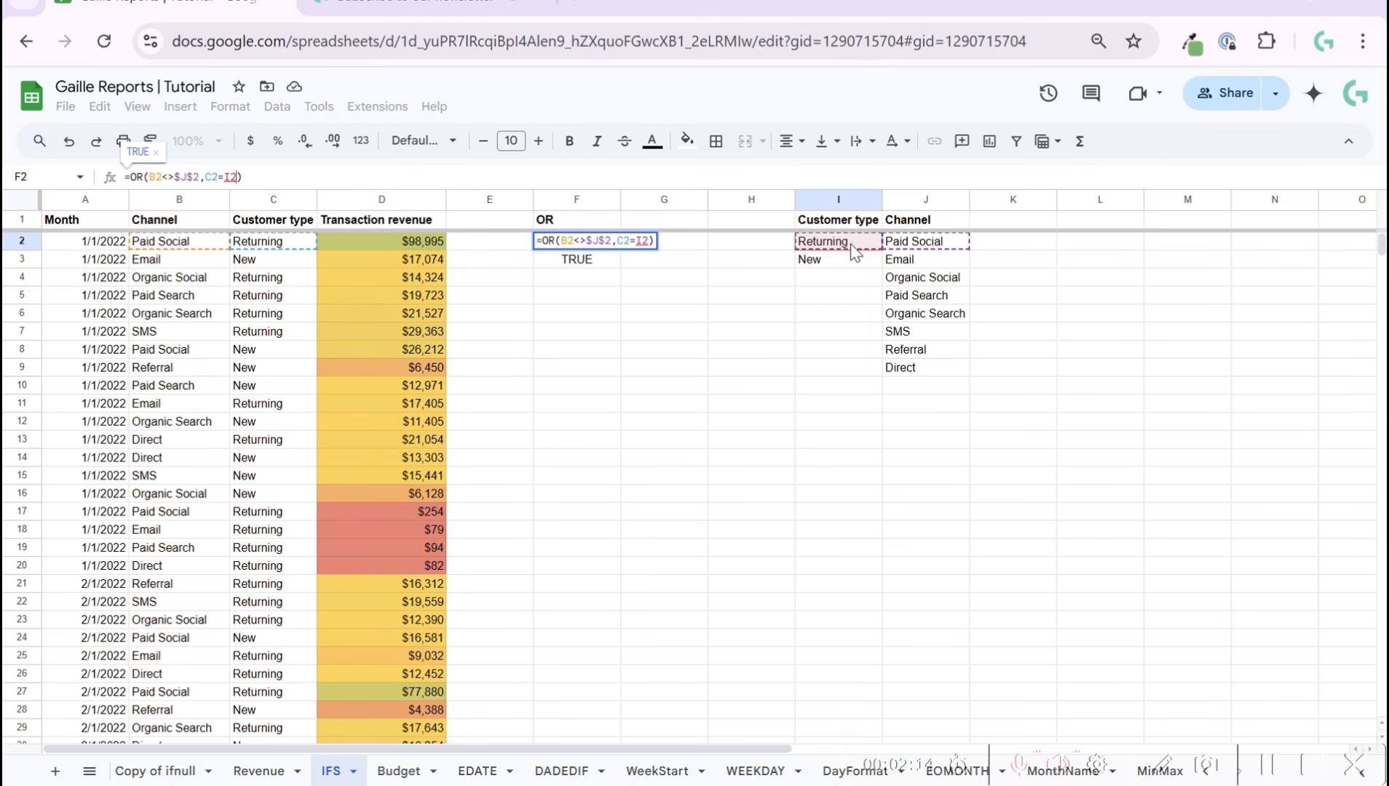
pyautogui.click(225, 177)
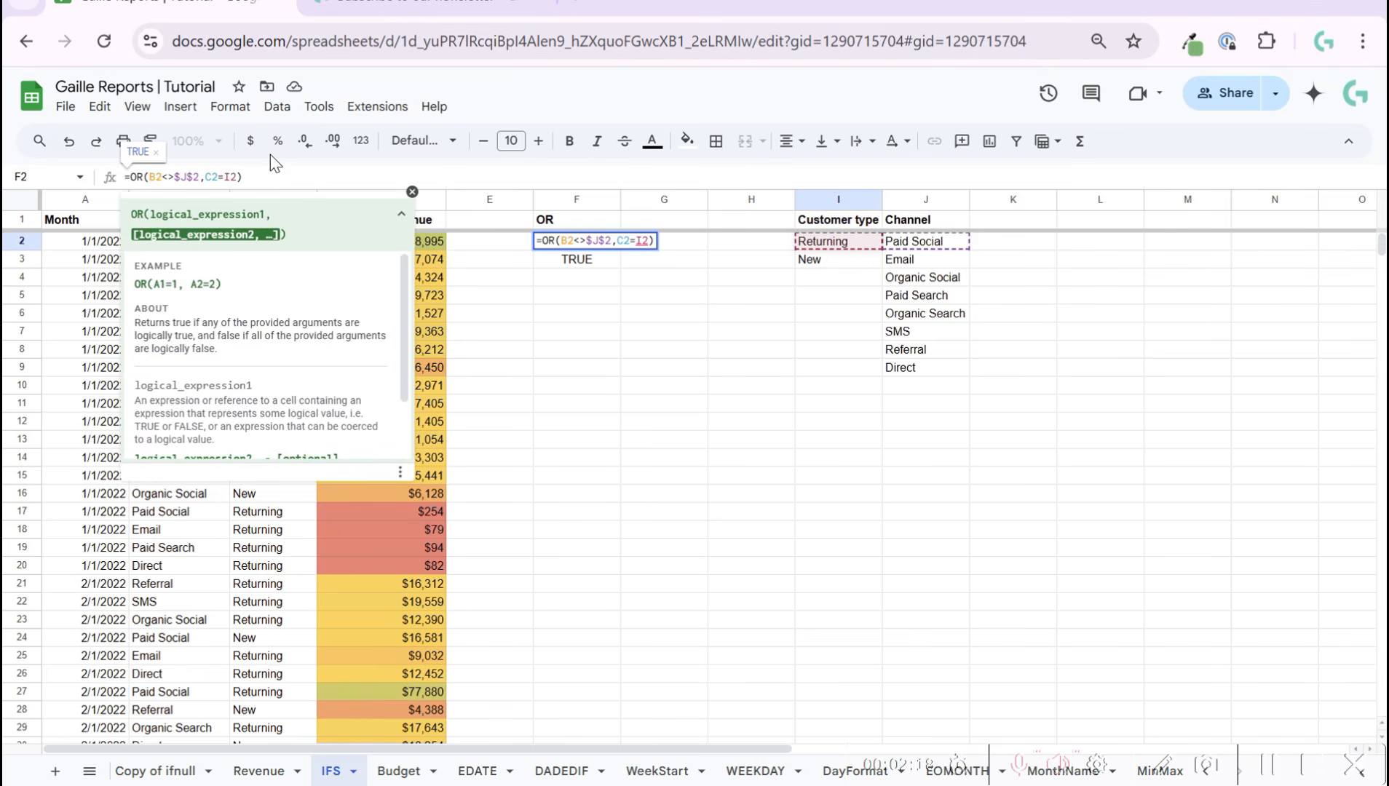
pyautogui.press('F4')
pyautogui.write(')')
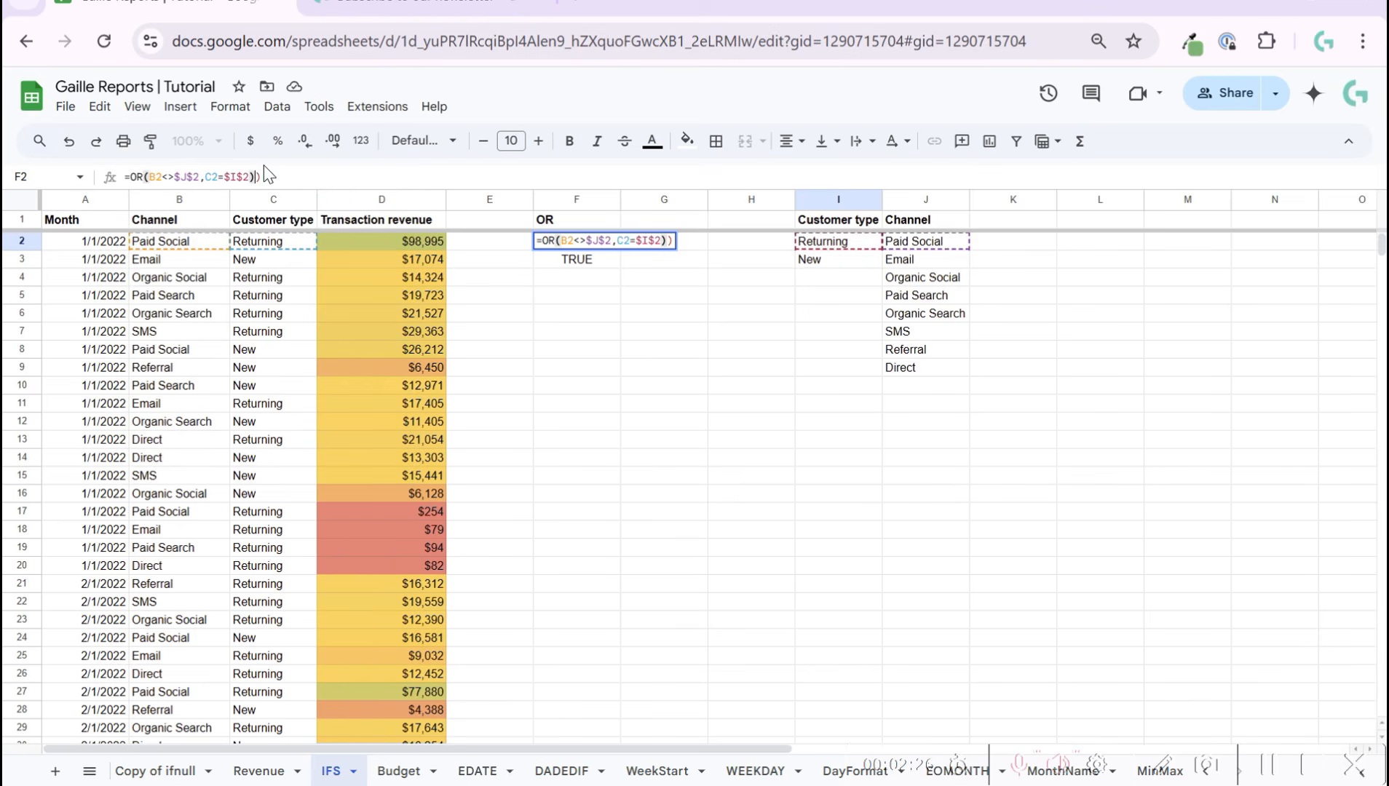
pyautogui.press('BackSpace')
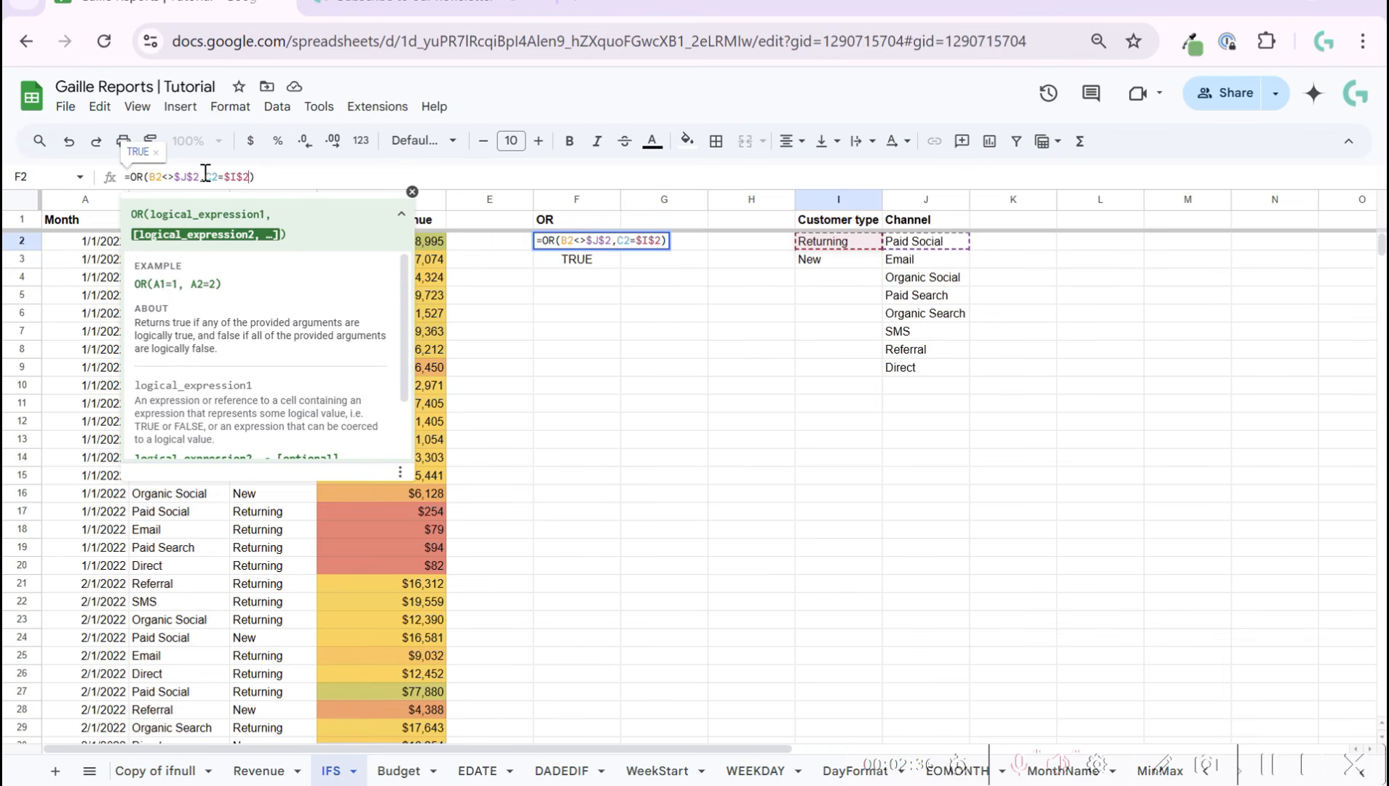
pyautogui.press('Return')
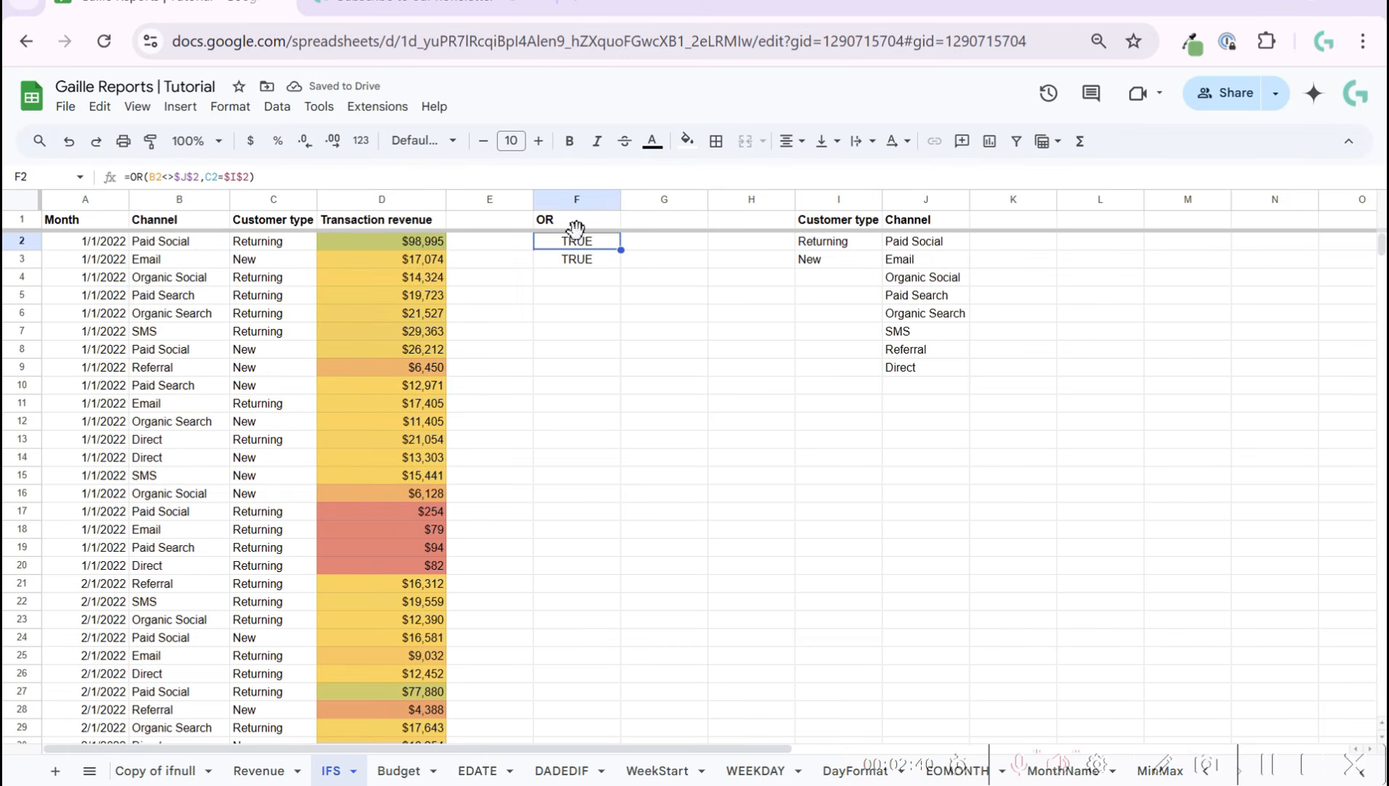
# Review the two conditions in F2, and copy its OR formula down to F3 and F4.
pyautogui.click(186, 177)
pyautogui.doubleClick(186, 177)
pyautogui.click(859, 404)
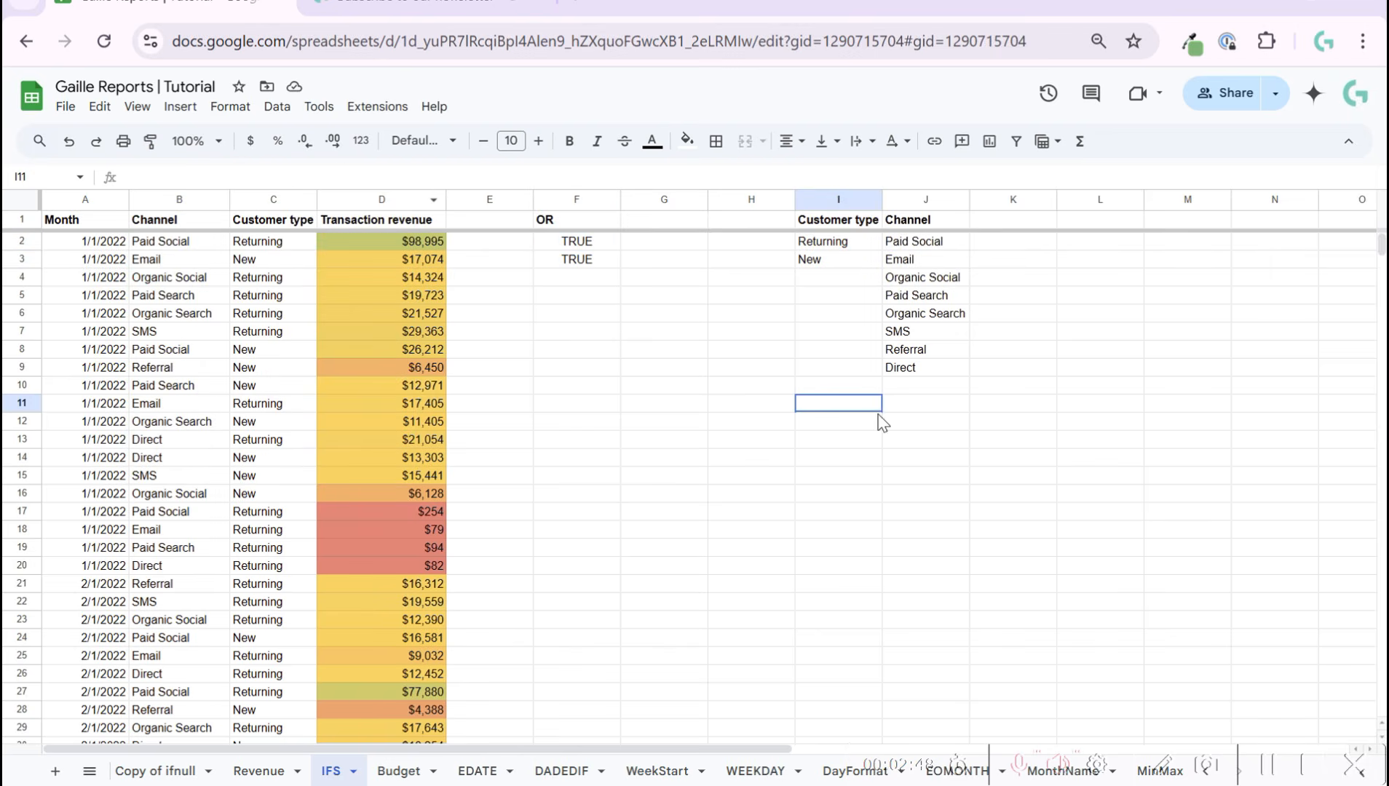
pyautogui.click(294, 246)
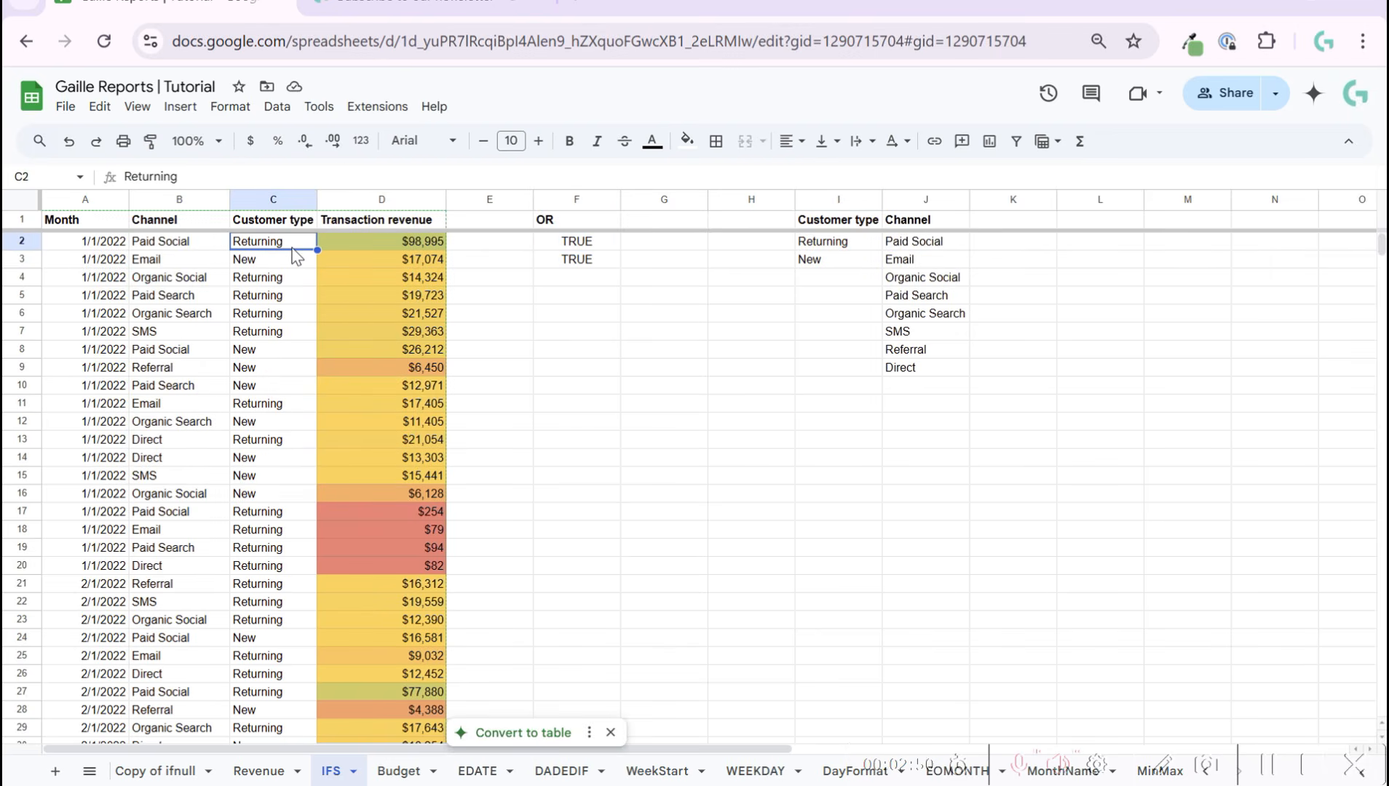
pyautogui.click(579, 248)
pyautogui.press('Down')
pyautogui.press('Down')
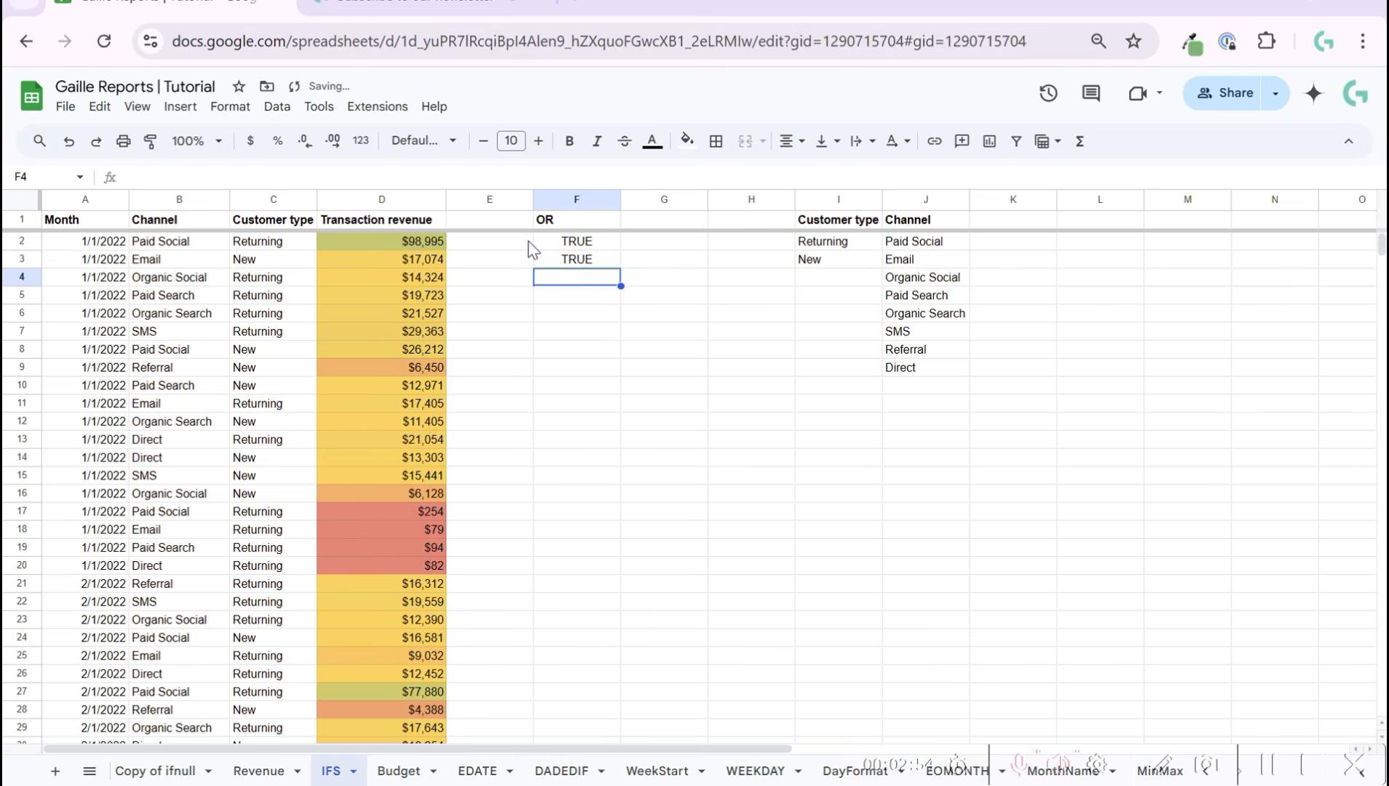
pyautogui.write('TRUE')
# Review the OR formula in F2 and its two conditions, B2<>$J$2 and C2=$I$2, without changing it.
pyautogui.click(599, 241)
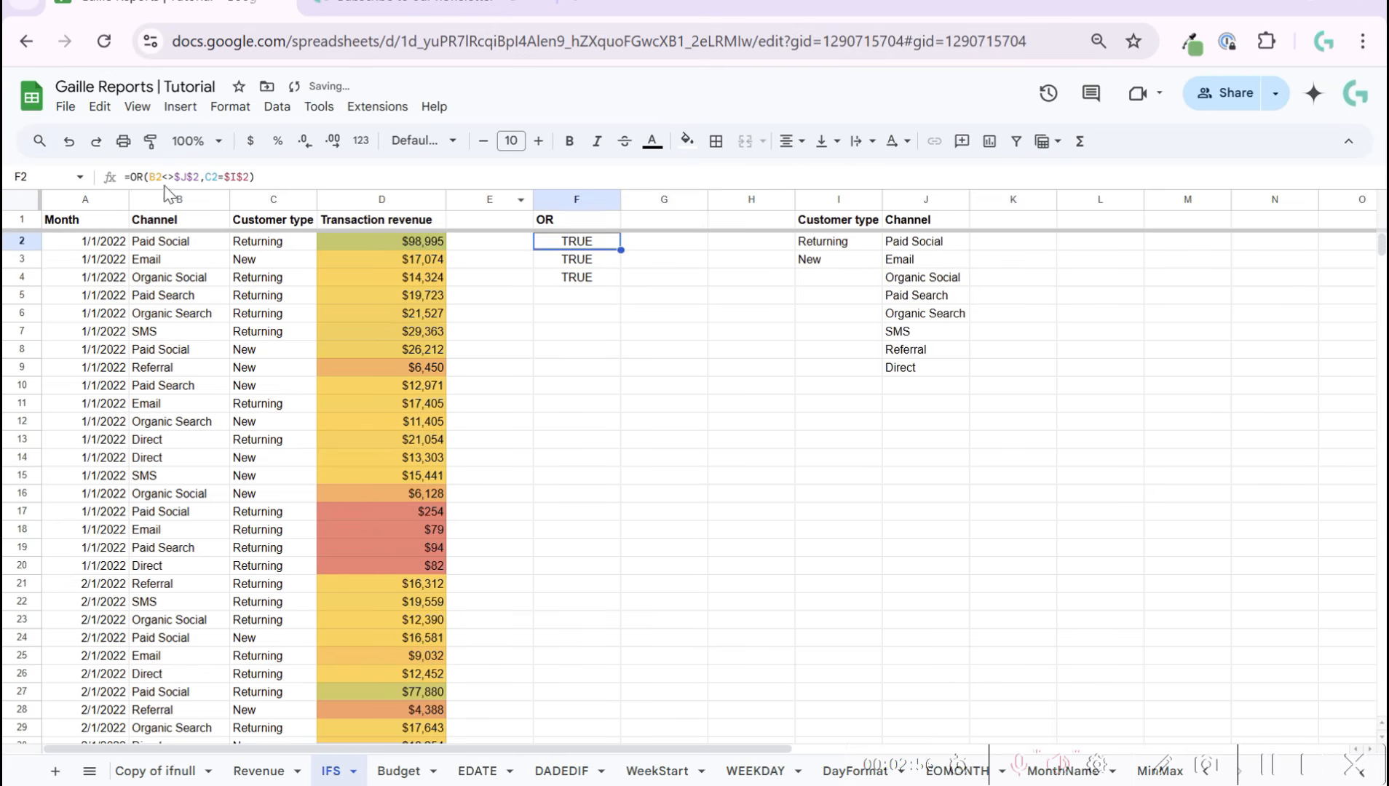
pyautogui.moveTo(132, 177); pyautogui.dragTo(293, 177)
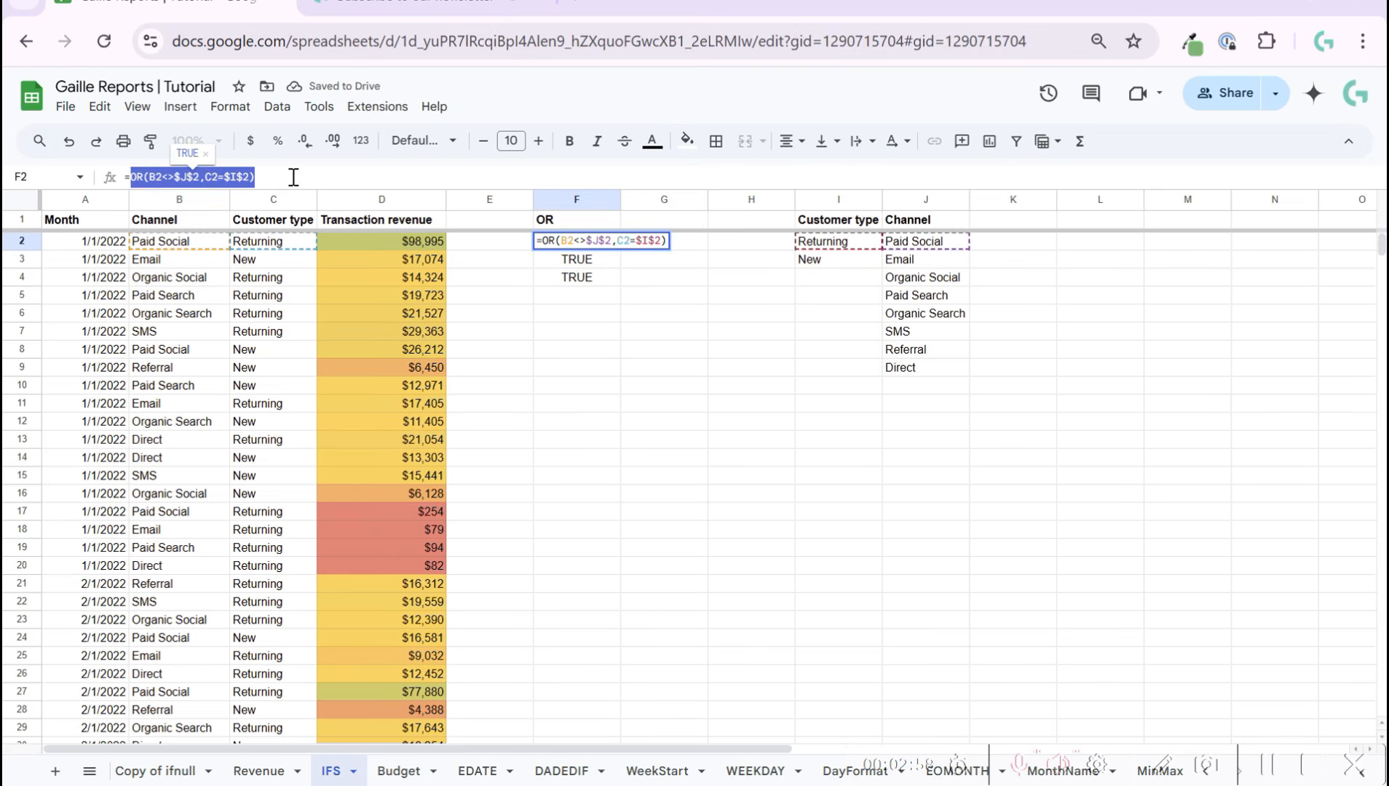
pyautogui.click(274, 177)
pyautogui.moveTo(150, 177); pyautogui.dragTo(254, 177)
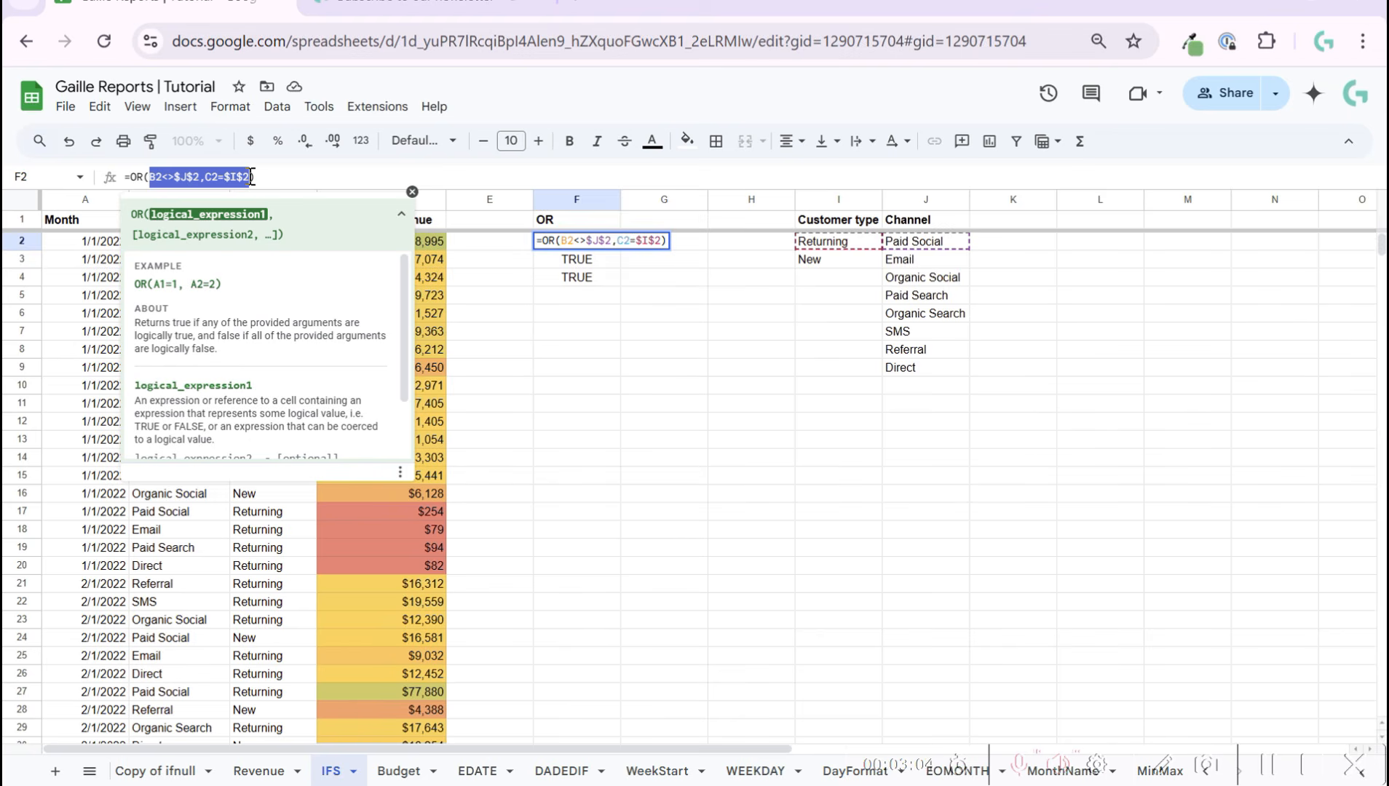
pyautogui.press('Escape')
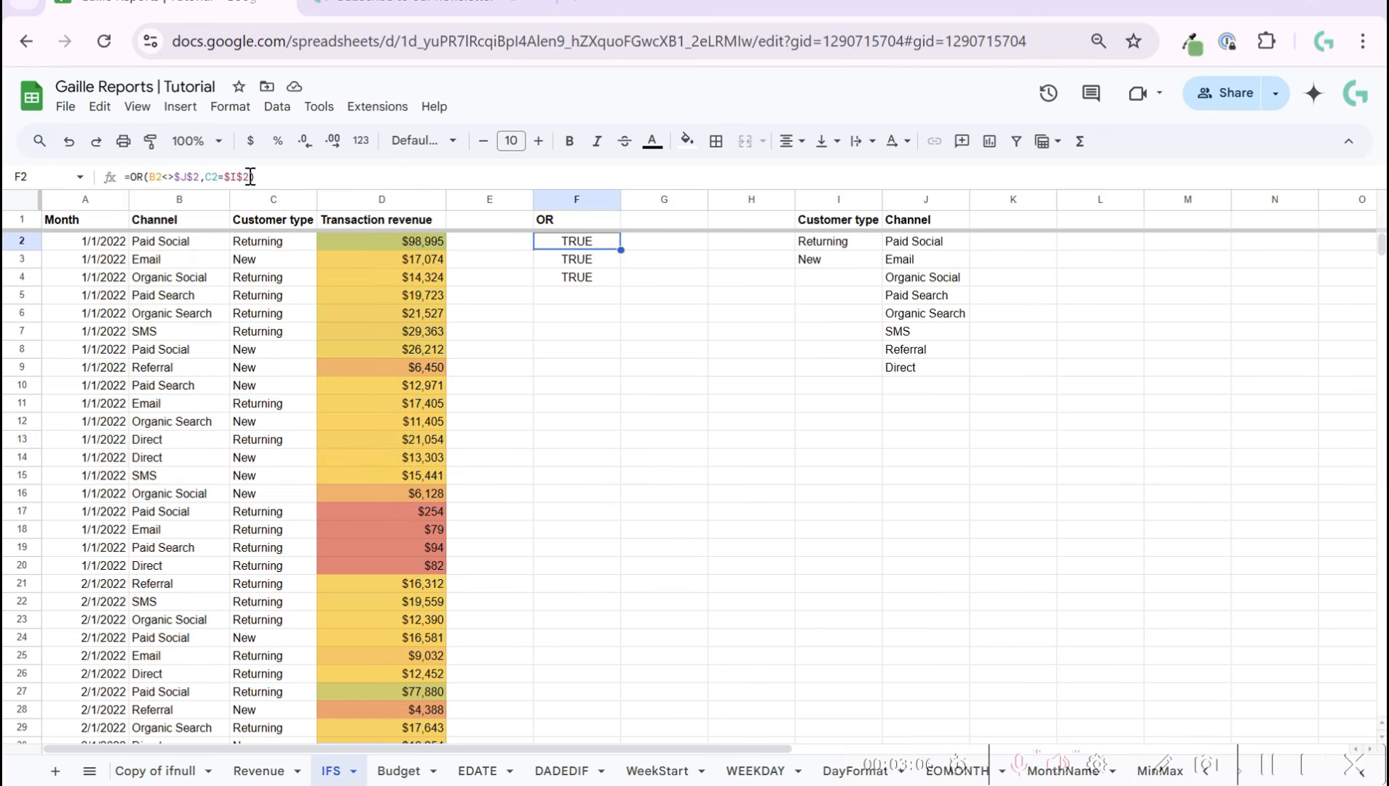
# Check the OR results in F3 and F4, comparing F3 with the customer type in C3 and the channel in B3.
pyautogui.press('Down')
pyautogui.press('Down')
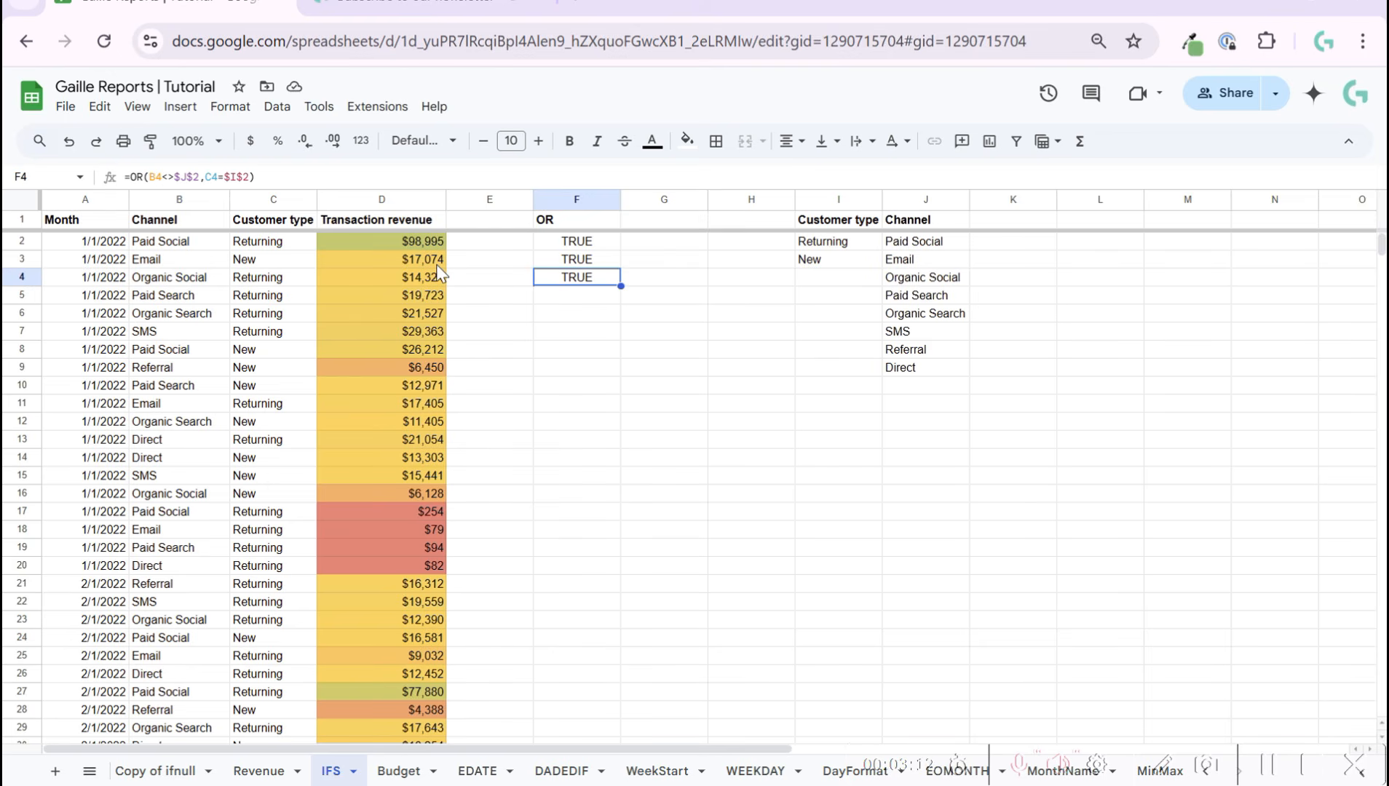
pyautogui.click(586, 266)
pyautogui.click(297, 266)
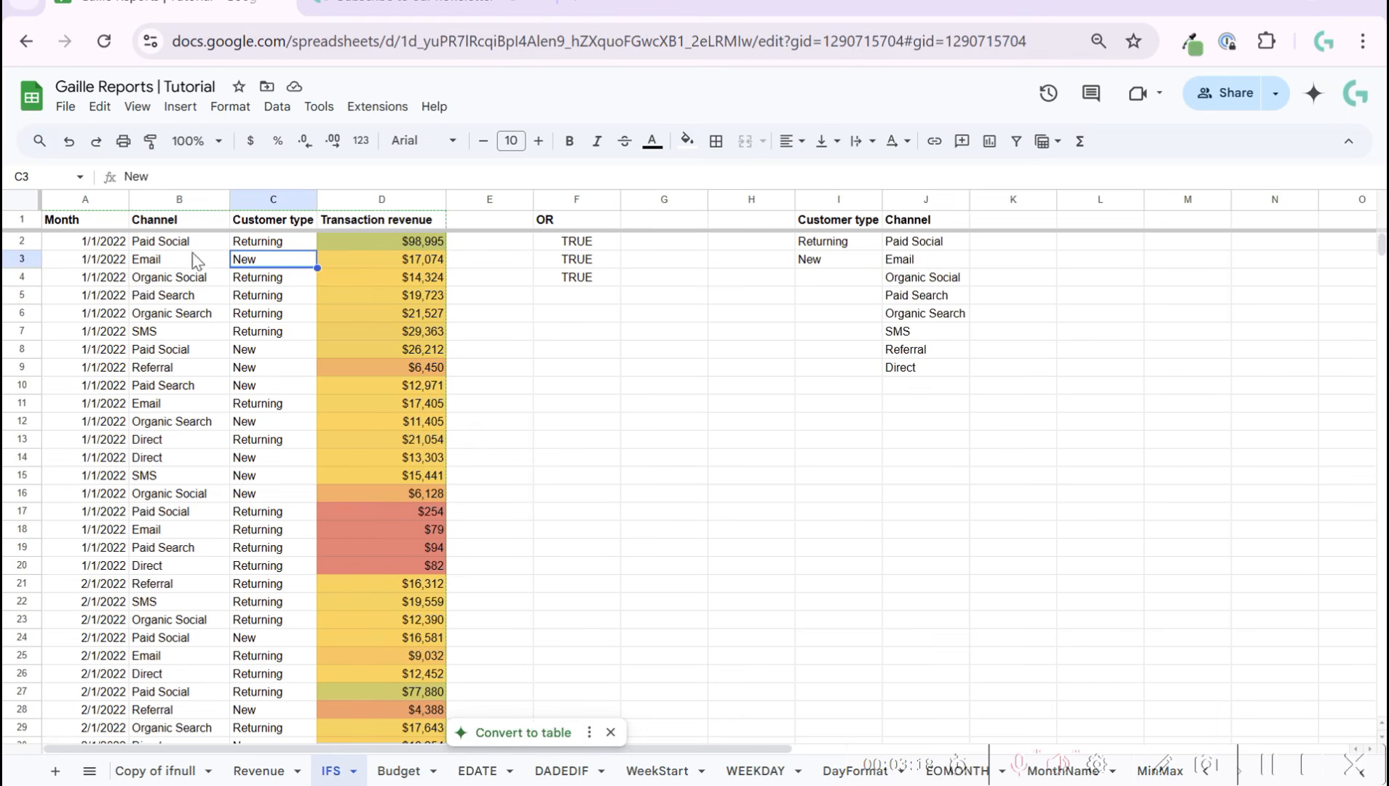
pyautogui.click(177, 264)
# Fill the OR formula from F4 down to F31, and check the result in F24 against its row's channel and customer type.
pyautogui.click(576, 277)
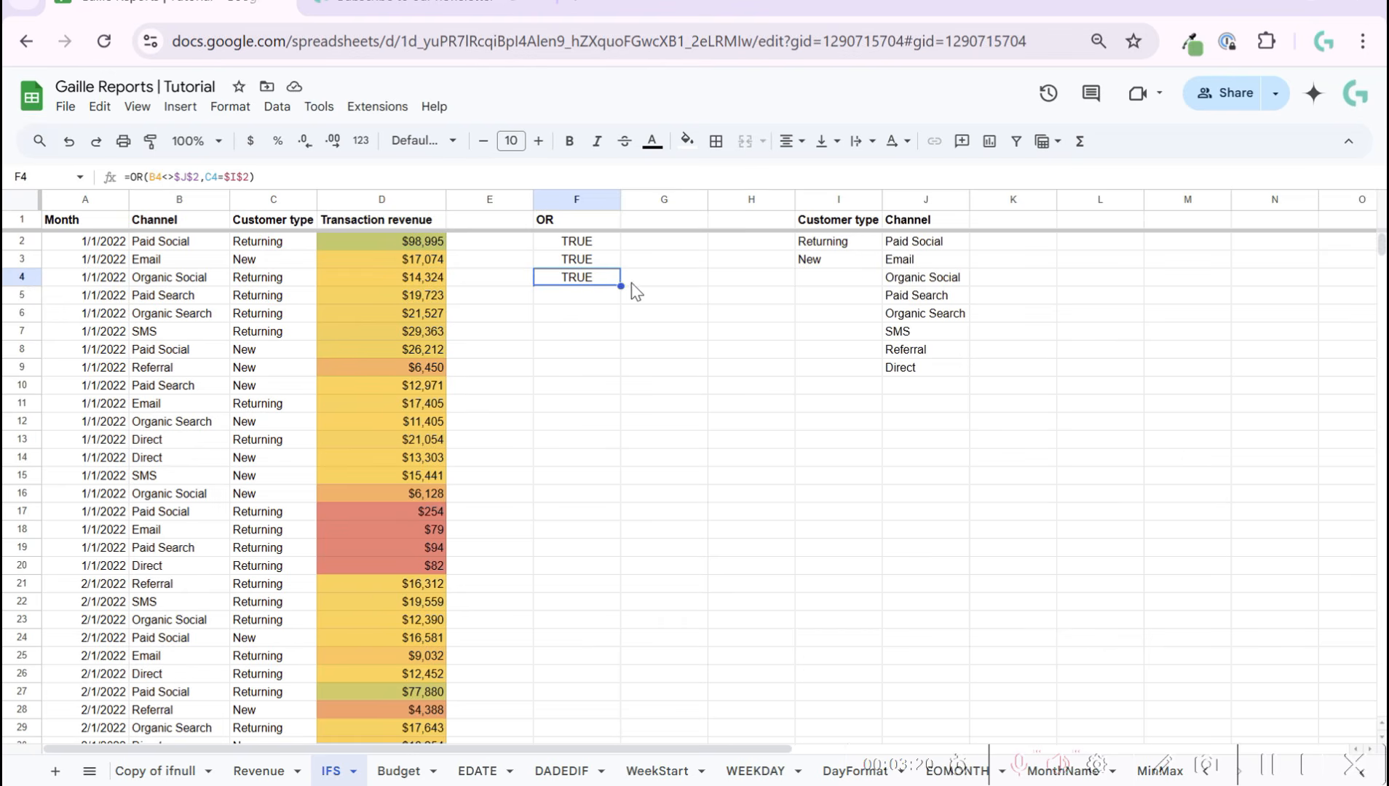
pyautogui.moveTo(621, 285); pyautogui.dragTo(620, 732)
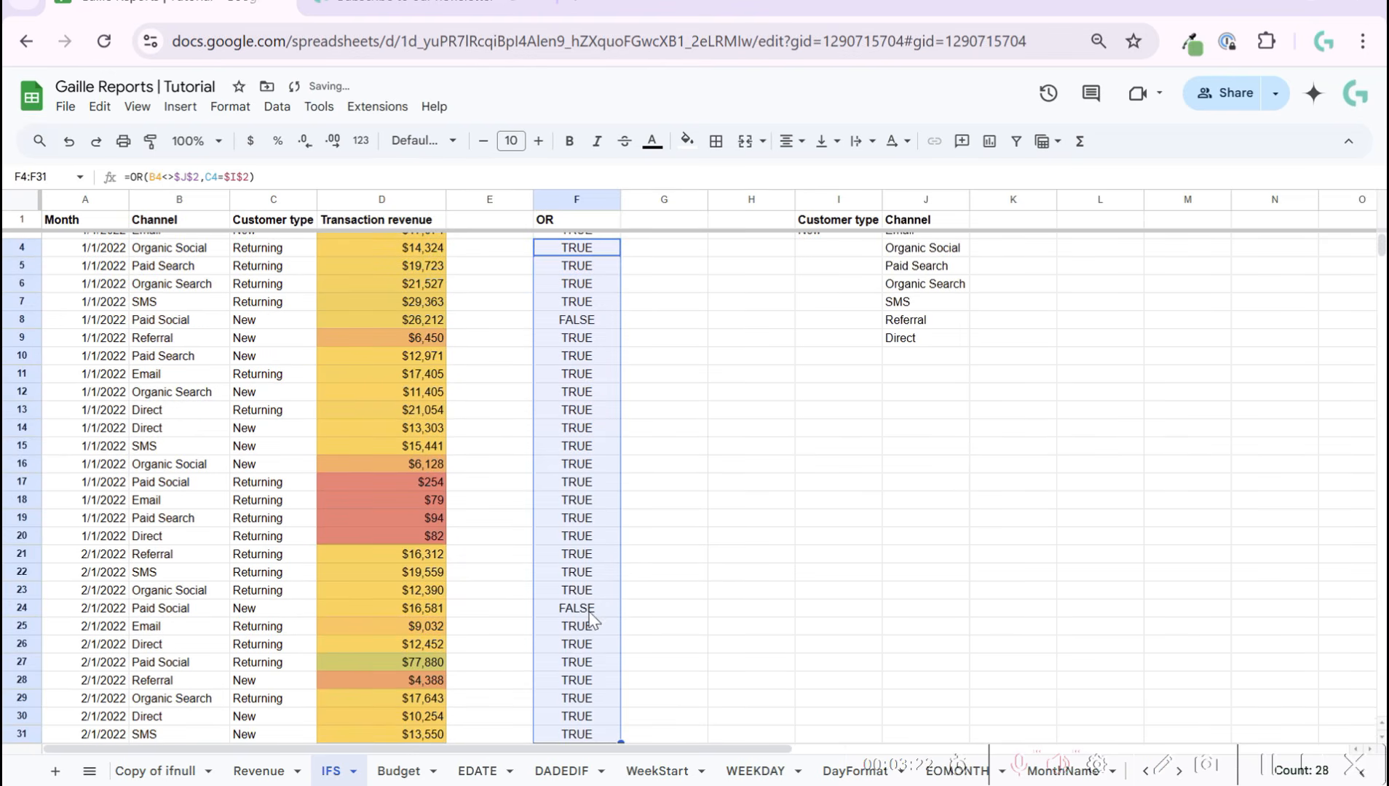
pyautogui.click(593, 610)
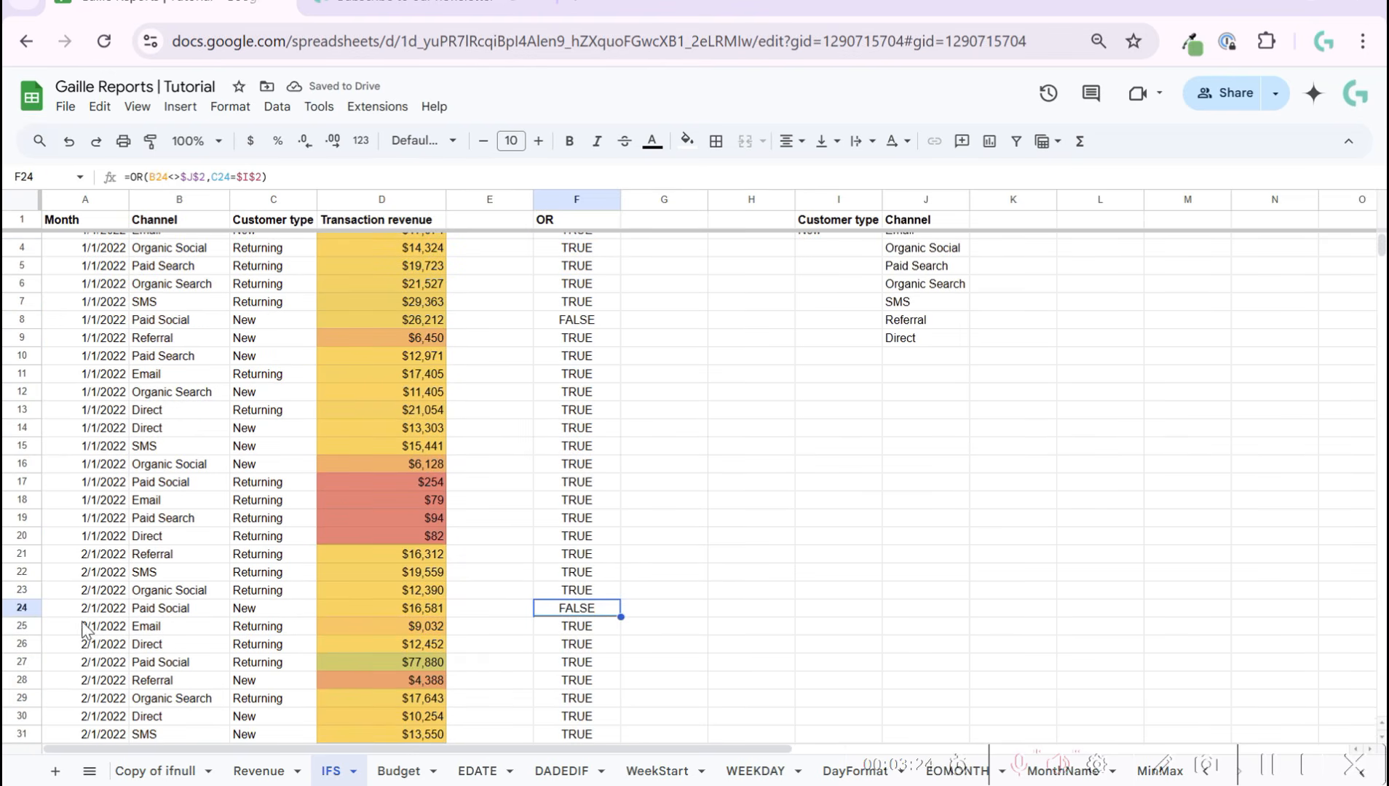
pyautogui.moveTo(166, 615); pyautogui.dragTo(611, 619)
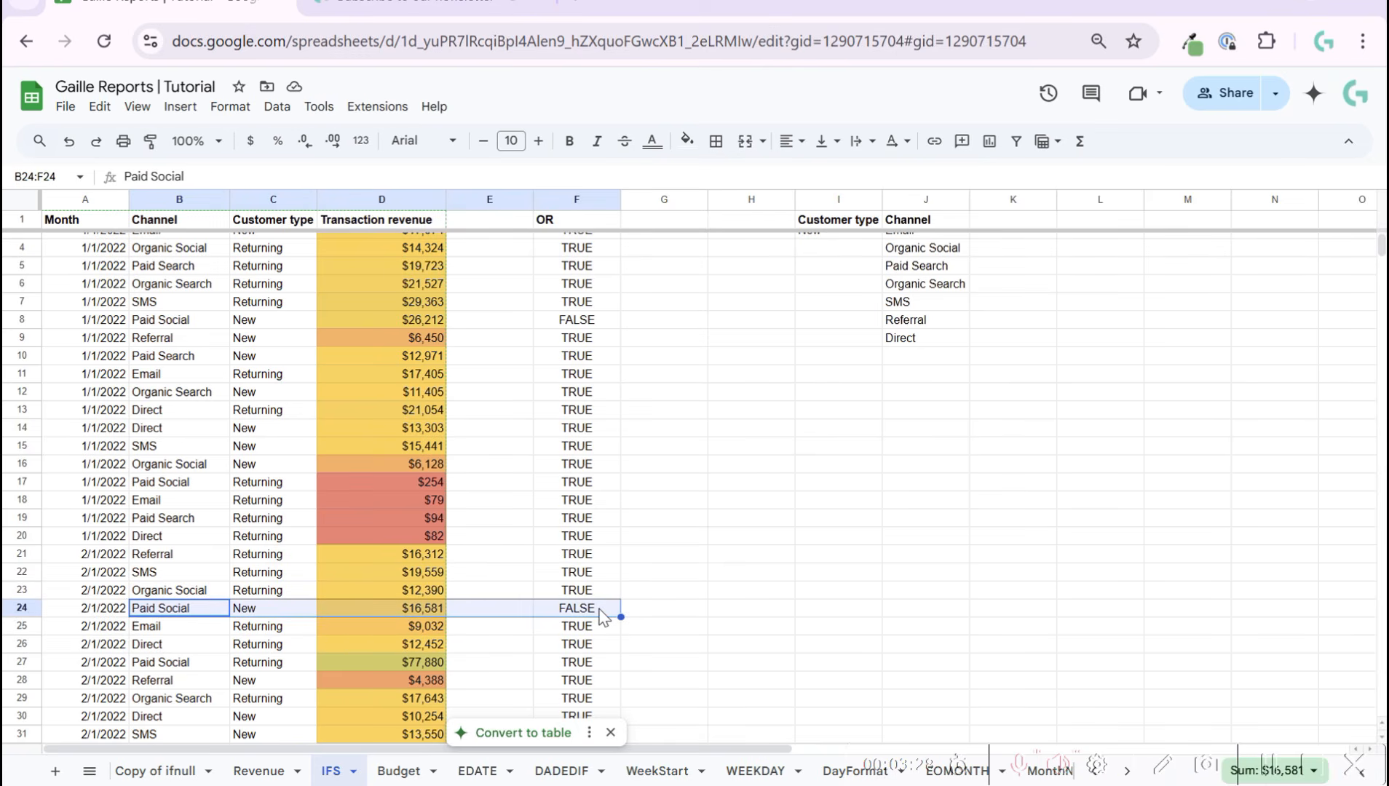
# Add a third condition for transaction revenue below 50000 to F2, making it =OR(B2<>$J$2,C2=$I$2,D2<50000).
pyautogui.scroll(1, 603, 618)
pyautogui.click(572, 244)
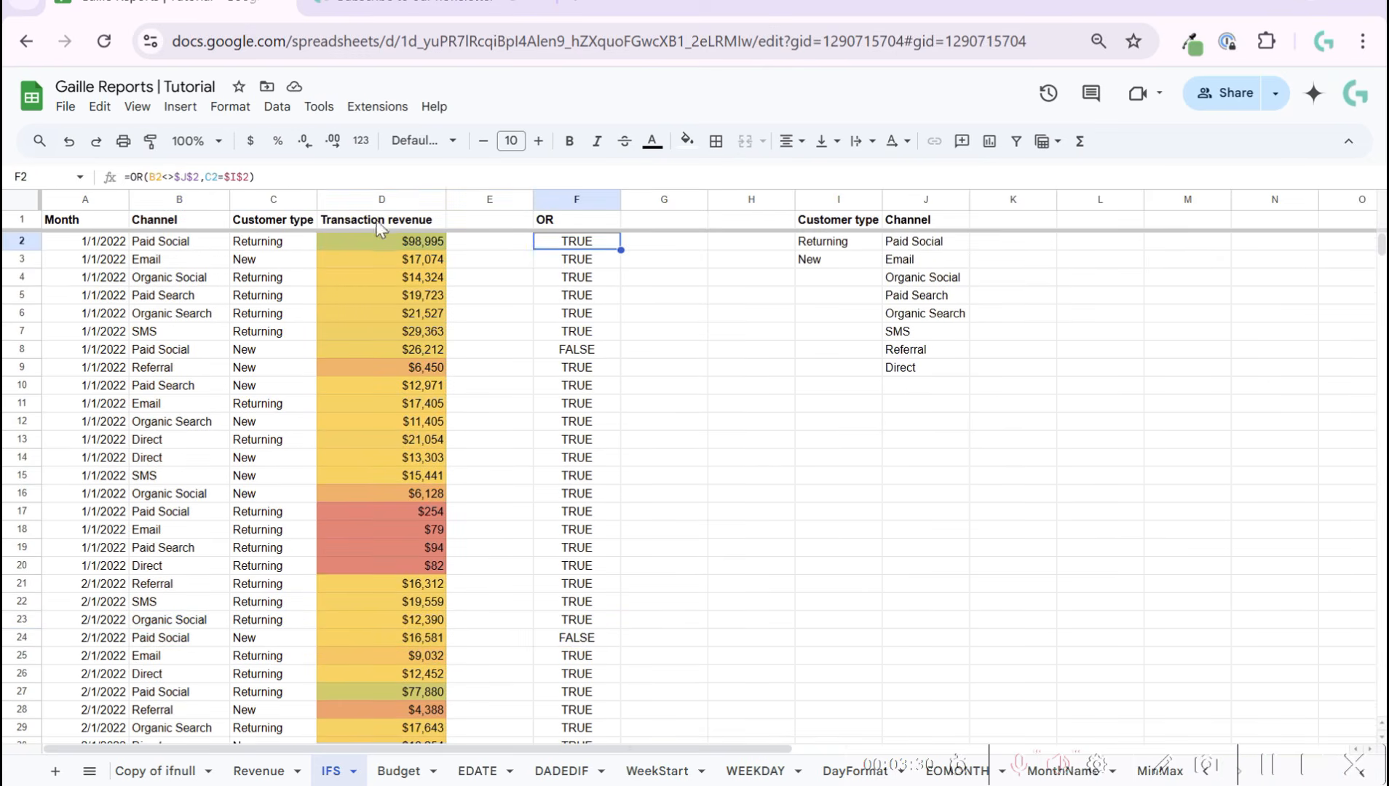
pyautogui.click(252, 177)
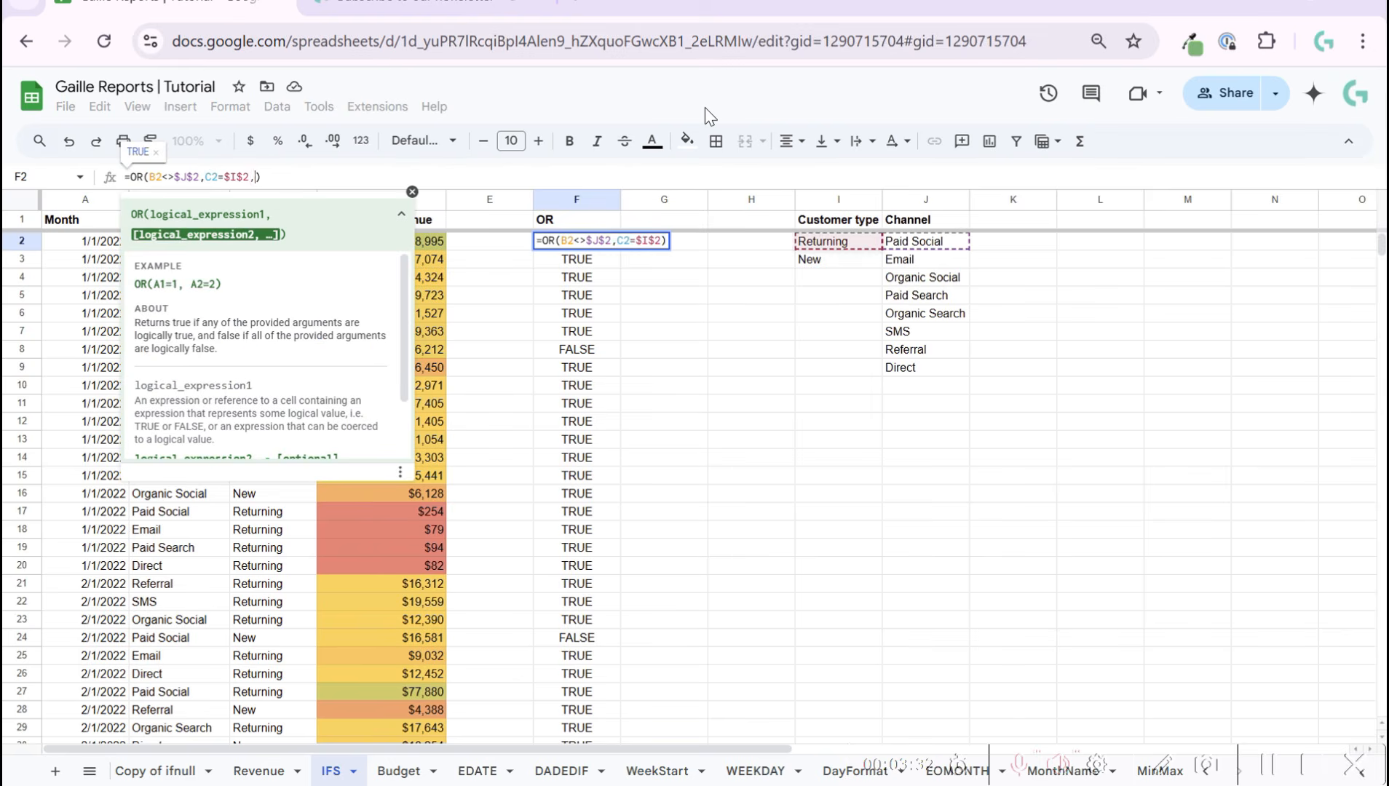
pyautogui.write(',')
pyautogui.click(439, 243)
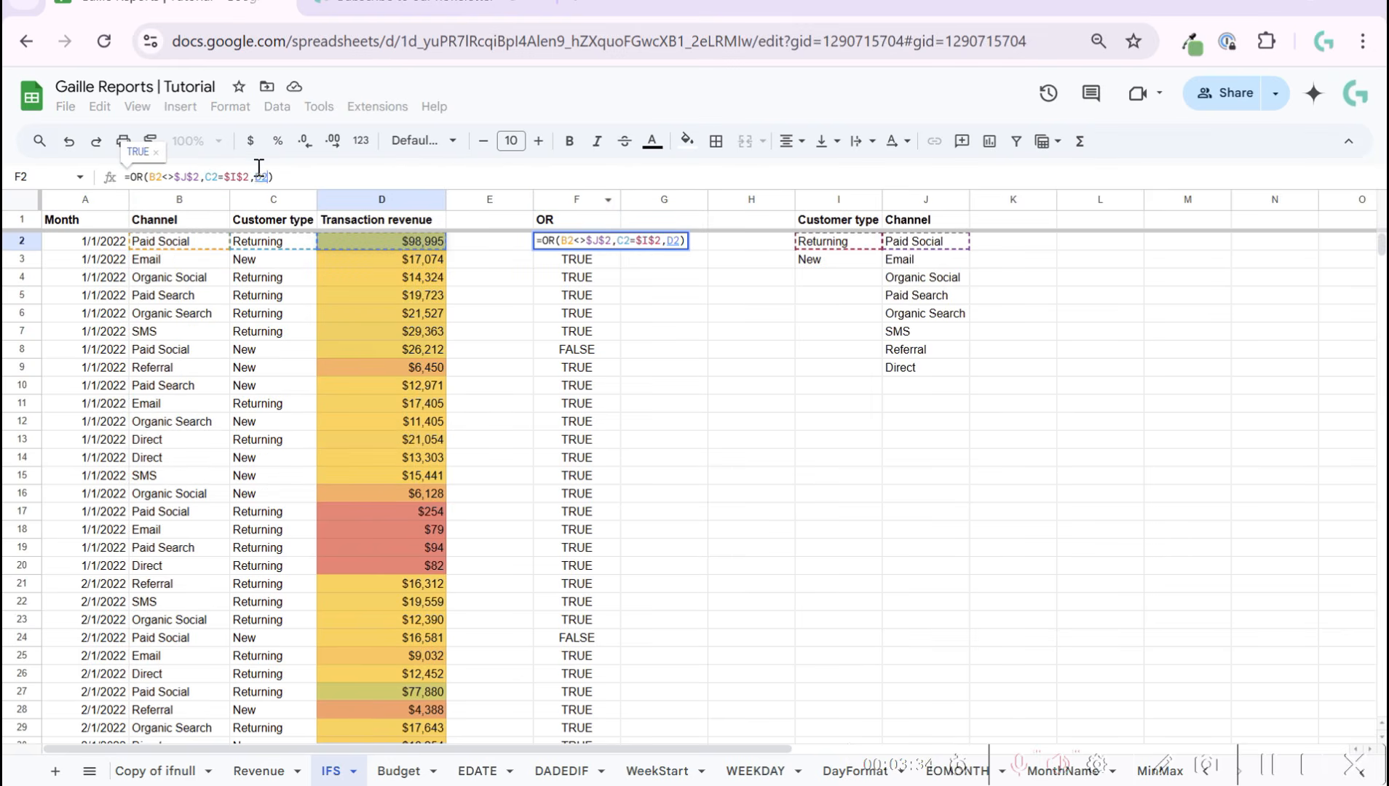
pyautogui.write('<')
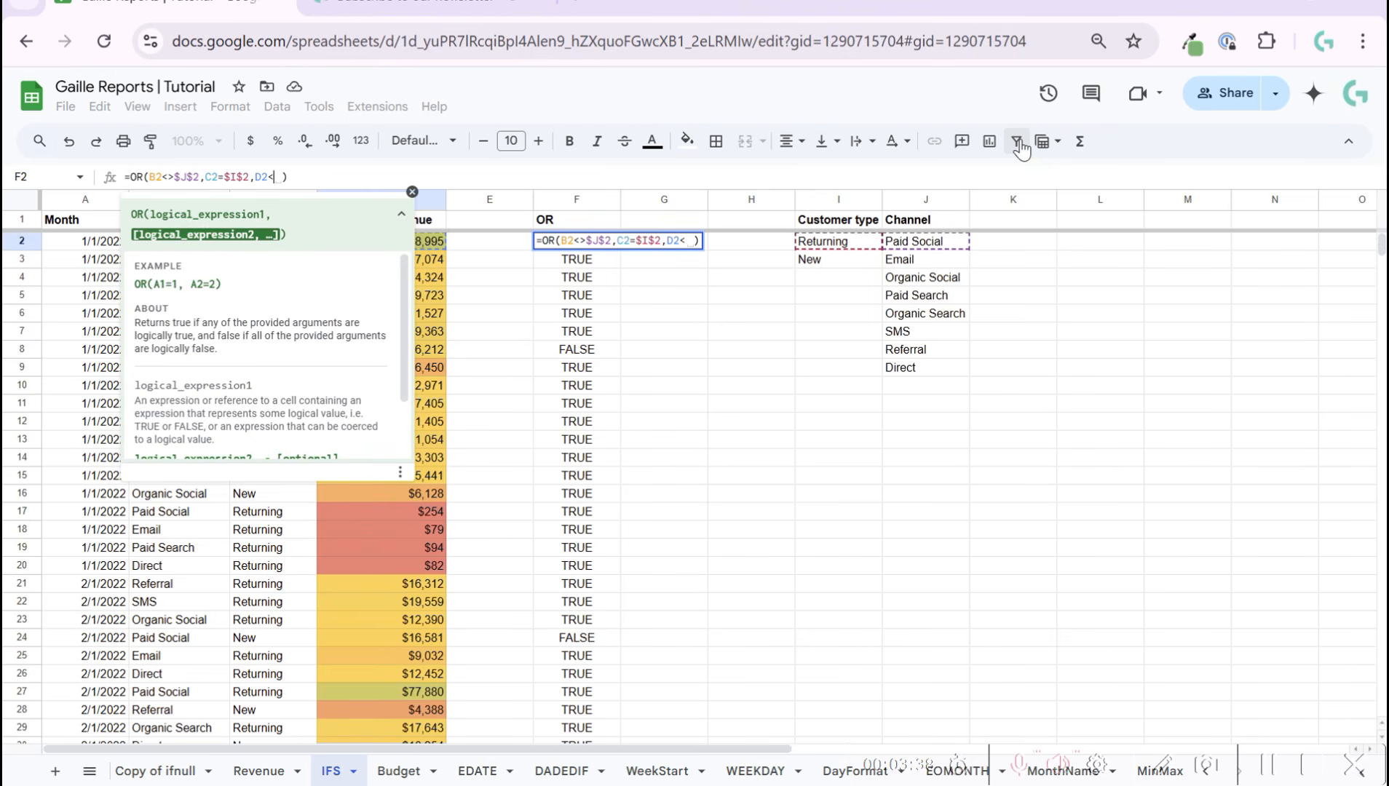
pyautogui.write('50000')
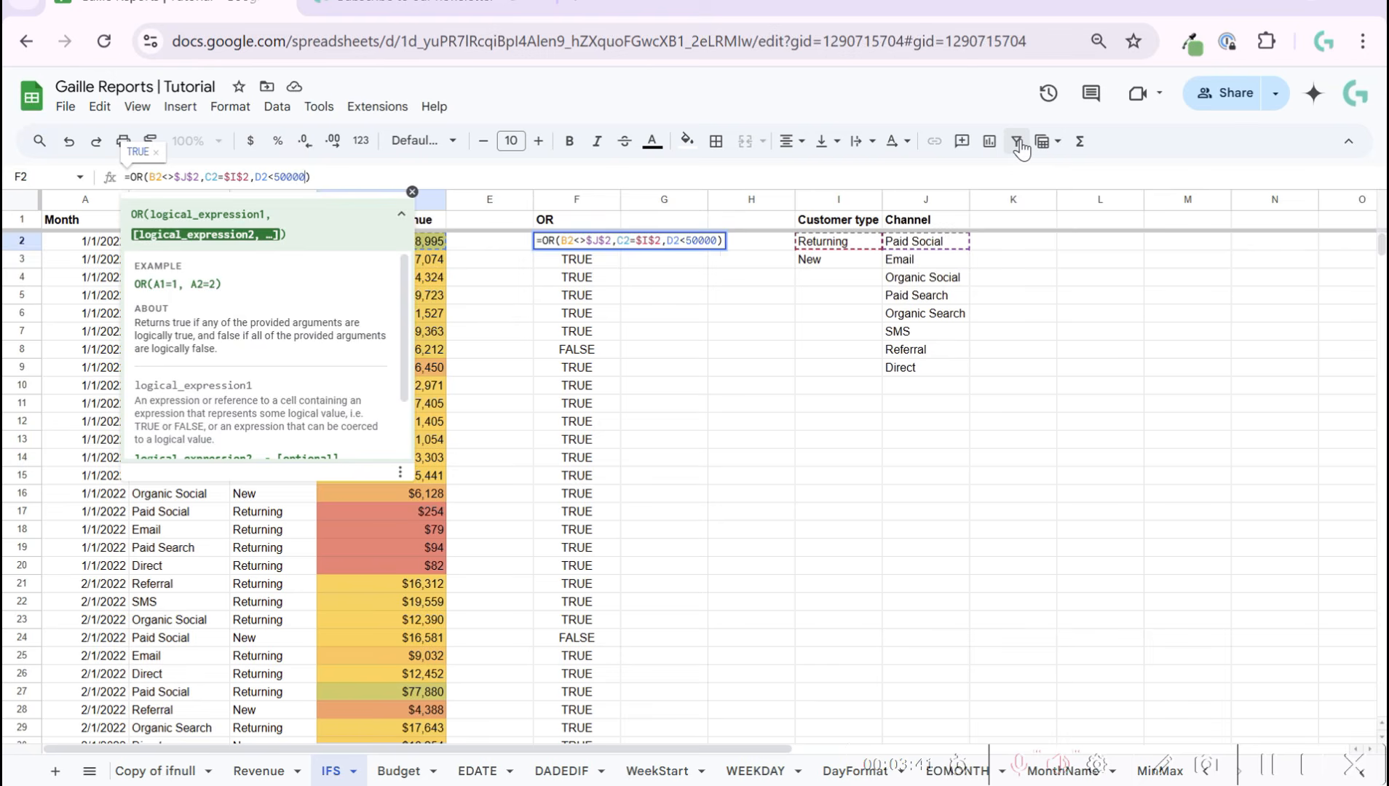
pyautogui.press('Return')
# Copy the three-condition OR formula from F2 to F4 and to F31.
pyautogui.press('Up')
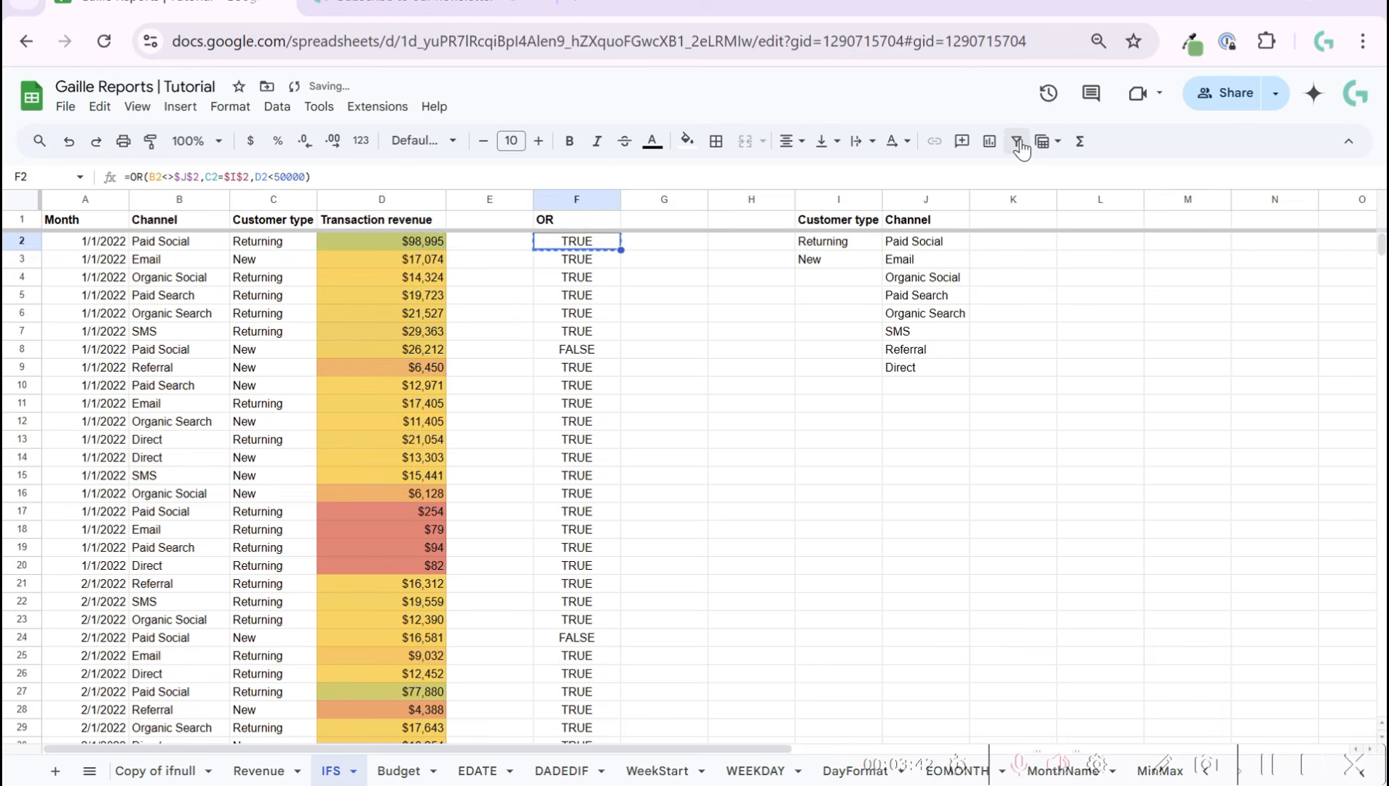
pyautogui.press('Down')
pyautogui.press('Down')
pyautogui.write('=OR(B4<>$J$2,C4=$I$2,D4<50000)')
pyautogui.press('Down')
pyautogui.hotkey('ctrl', 'Down')
pyautogui.write('=OR(B31<>$J$2,C31=$I$2,D31<50000)')
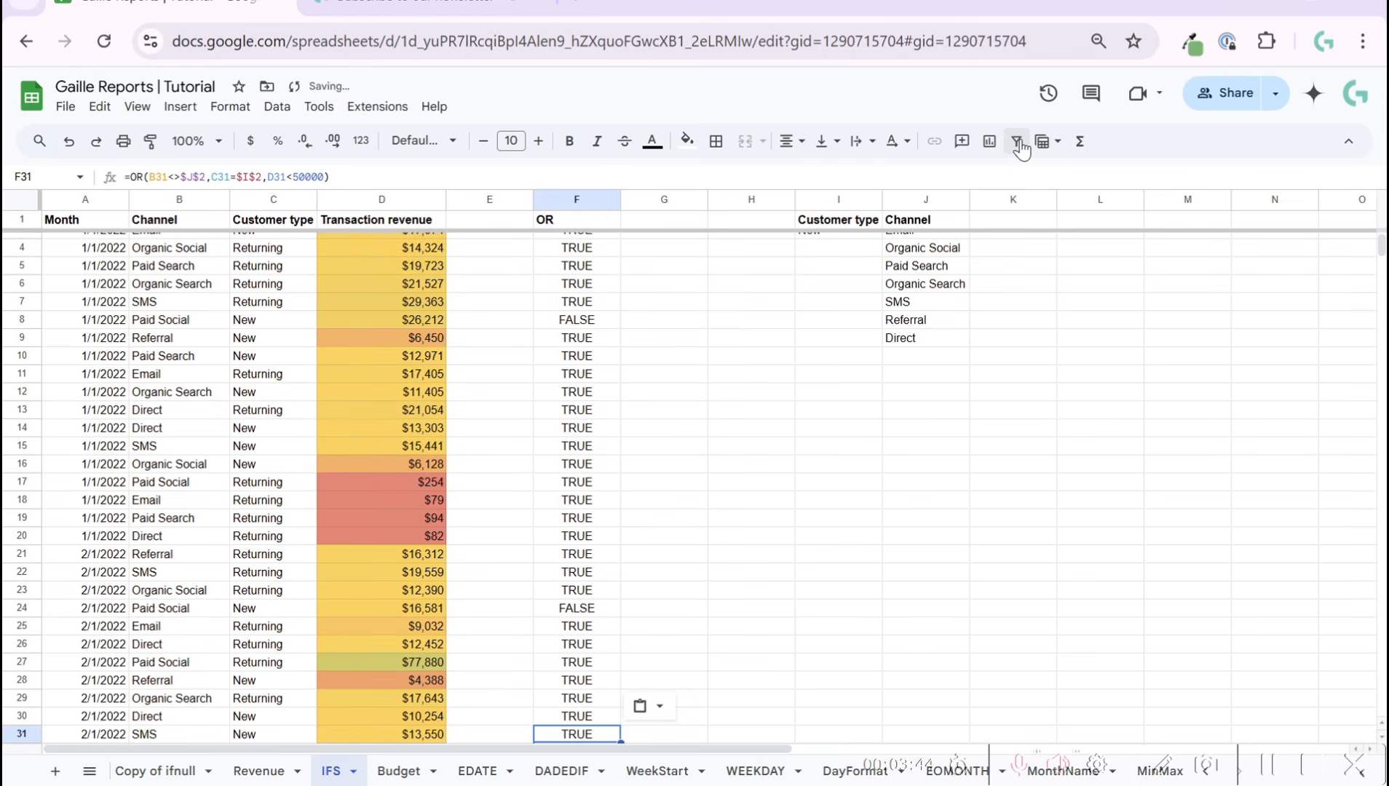
pyautogui.press('Up')
pyautogui.scroll(1, 546, 524)
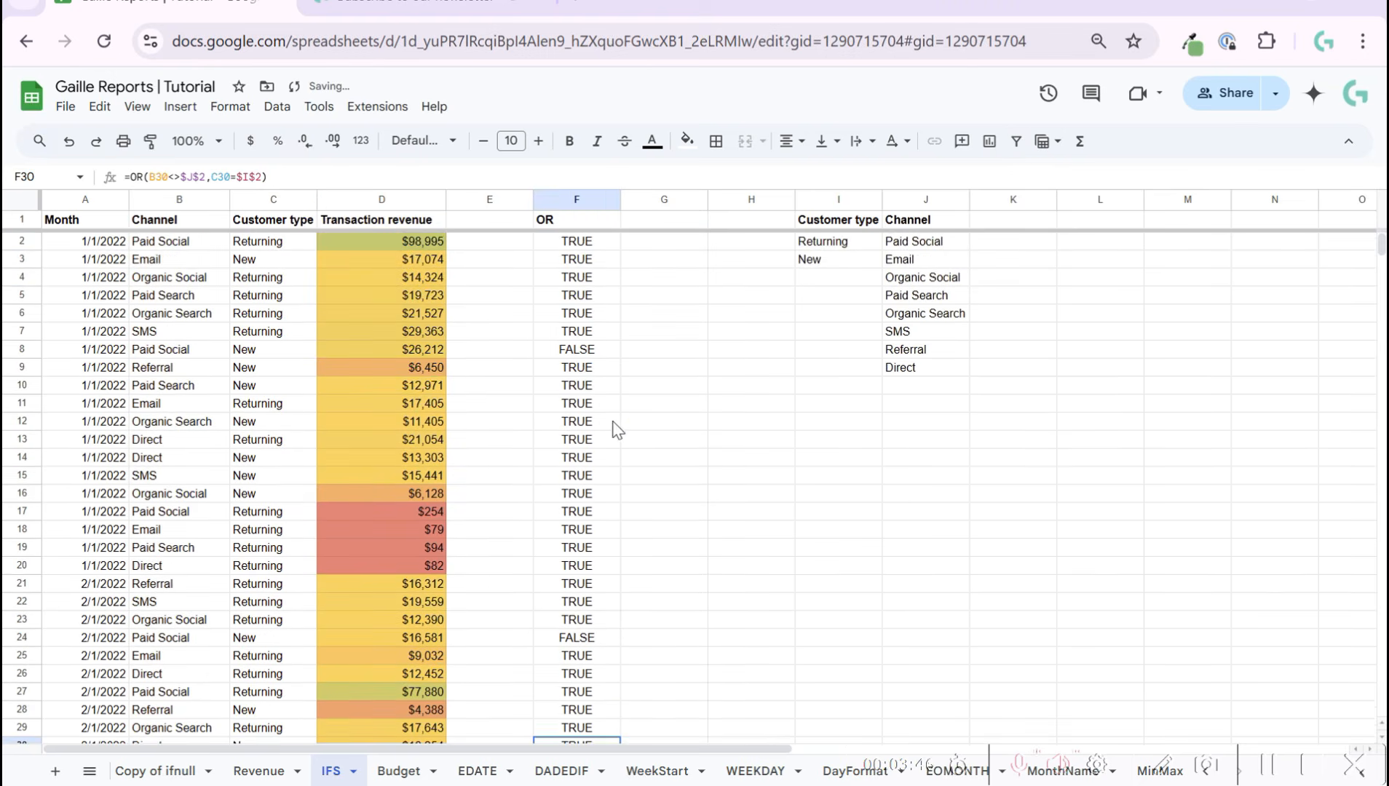
# Fill F2's OR formula into F3, and check F8 against the channel, customer type and revenue in row 8.
pyautogui.click(582, 244)
pyautogui.moveTo(621, 251); pyautogui.dragTo(626, 267)
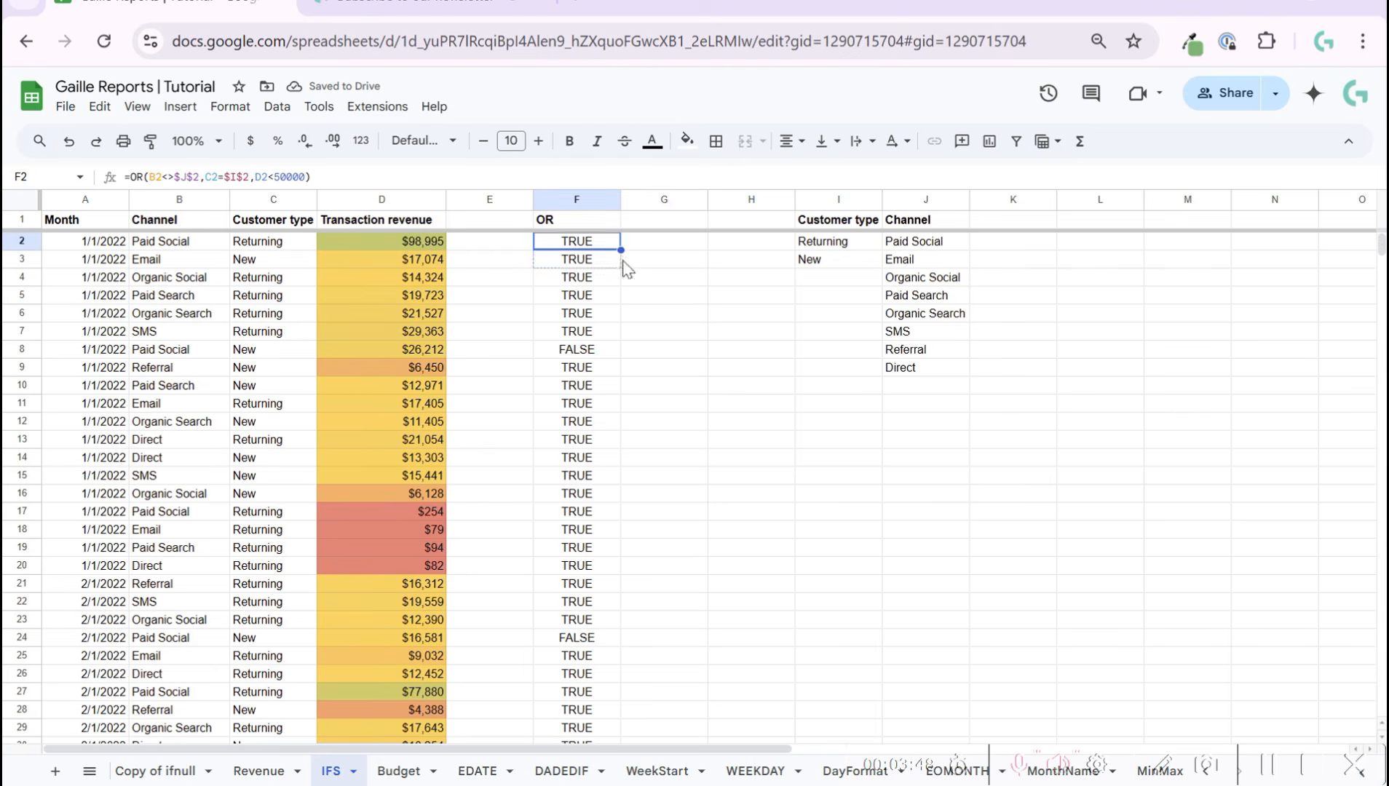
pyautogui.click(542, 352)
pyautogui.moveTo(193, 353); pyautogui.dragTo(429, 357)
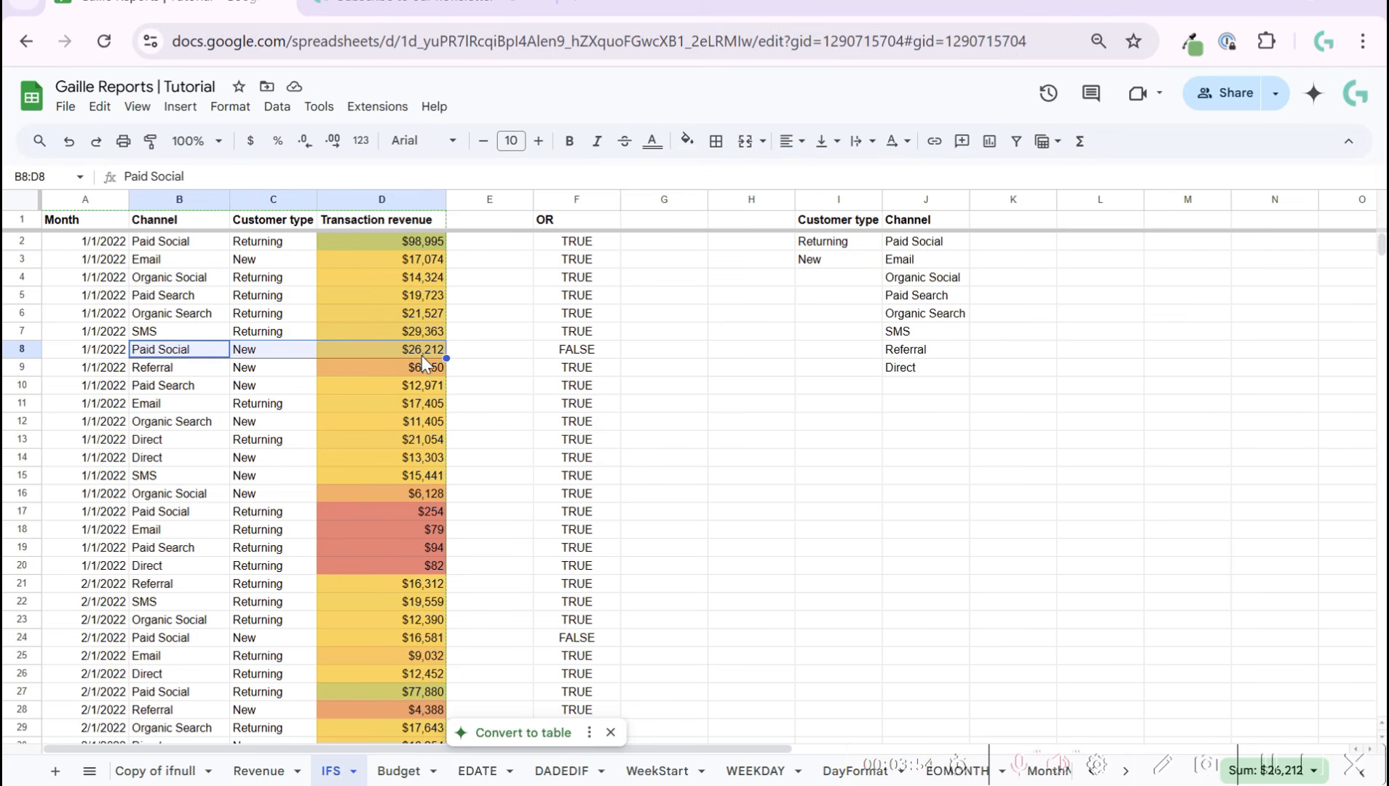
pyautogui.click(581, 356)
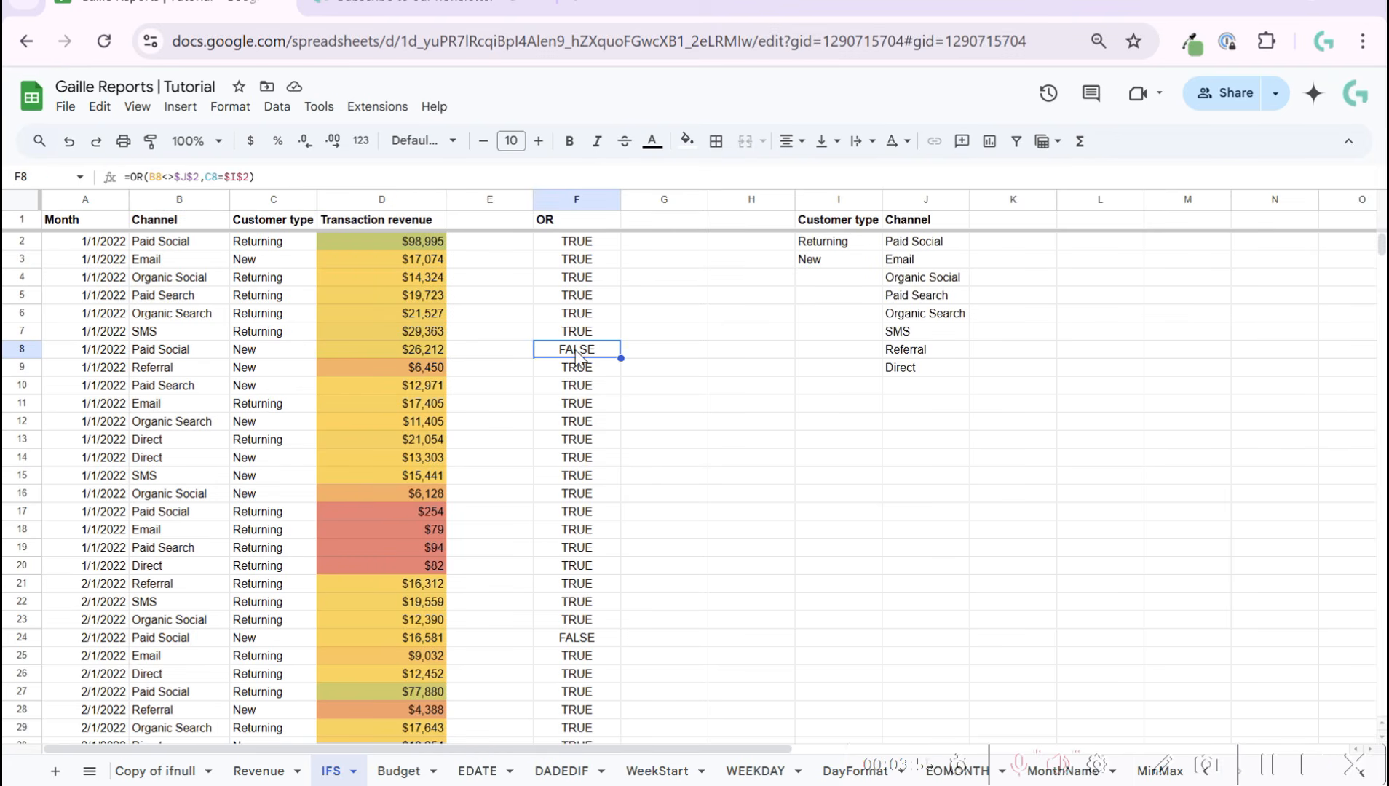
# Copy the three-condition OR formula from F2 to F8, and review its revenue condition D8<50000.
pyautogui.click(588, 242)
pyautogui.moveTo(255, 177); pyautogui.dragTo(308, 182)
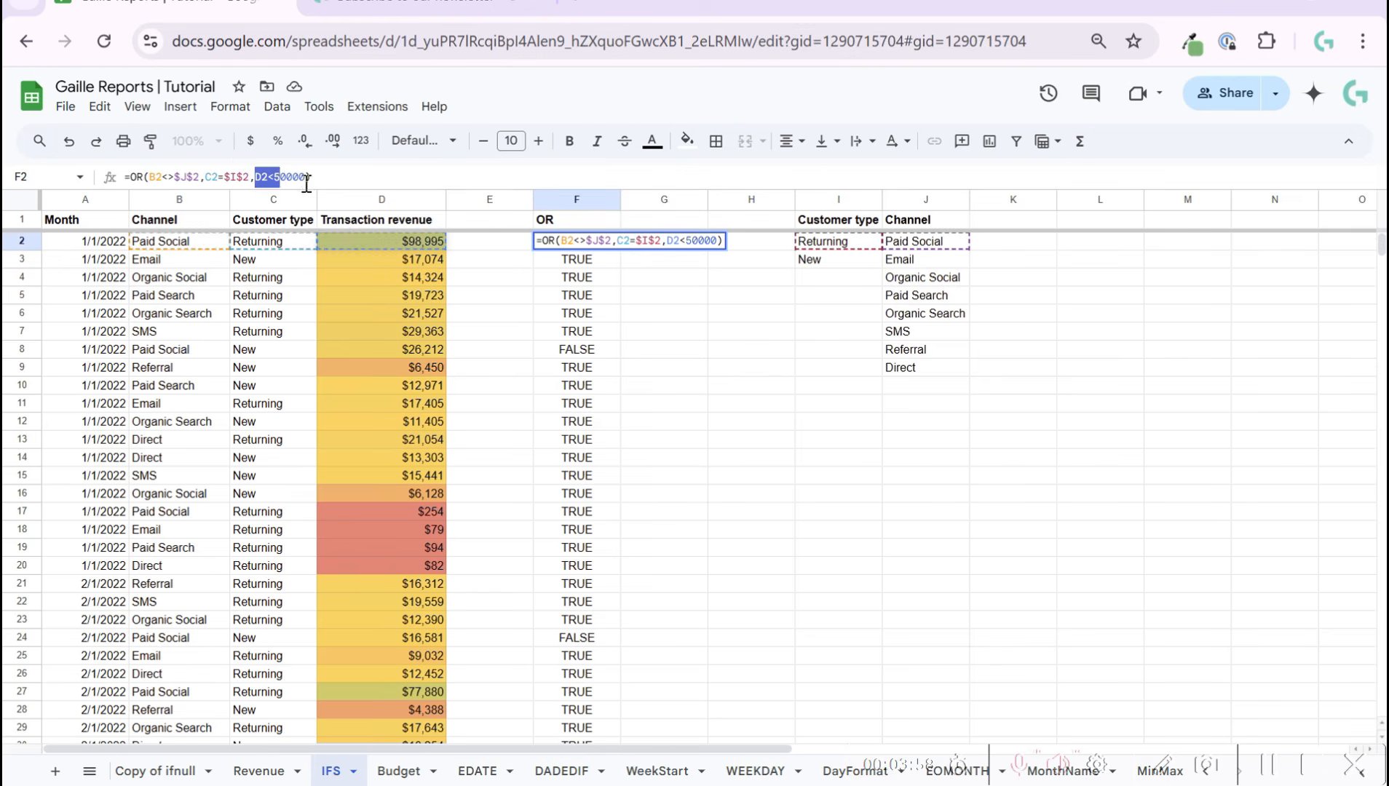
pyautogui.click(660, 299)
pyautogui.click(588, 248)
pyautogui.hotkey('ctrl', 'c')
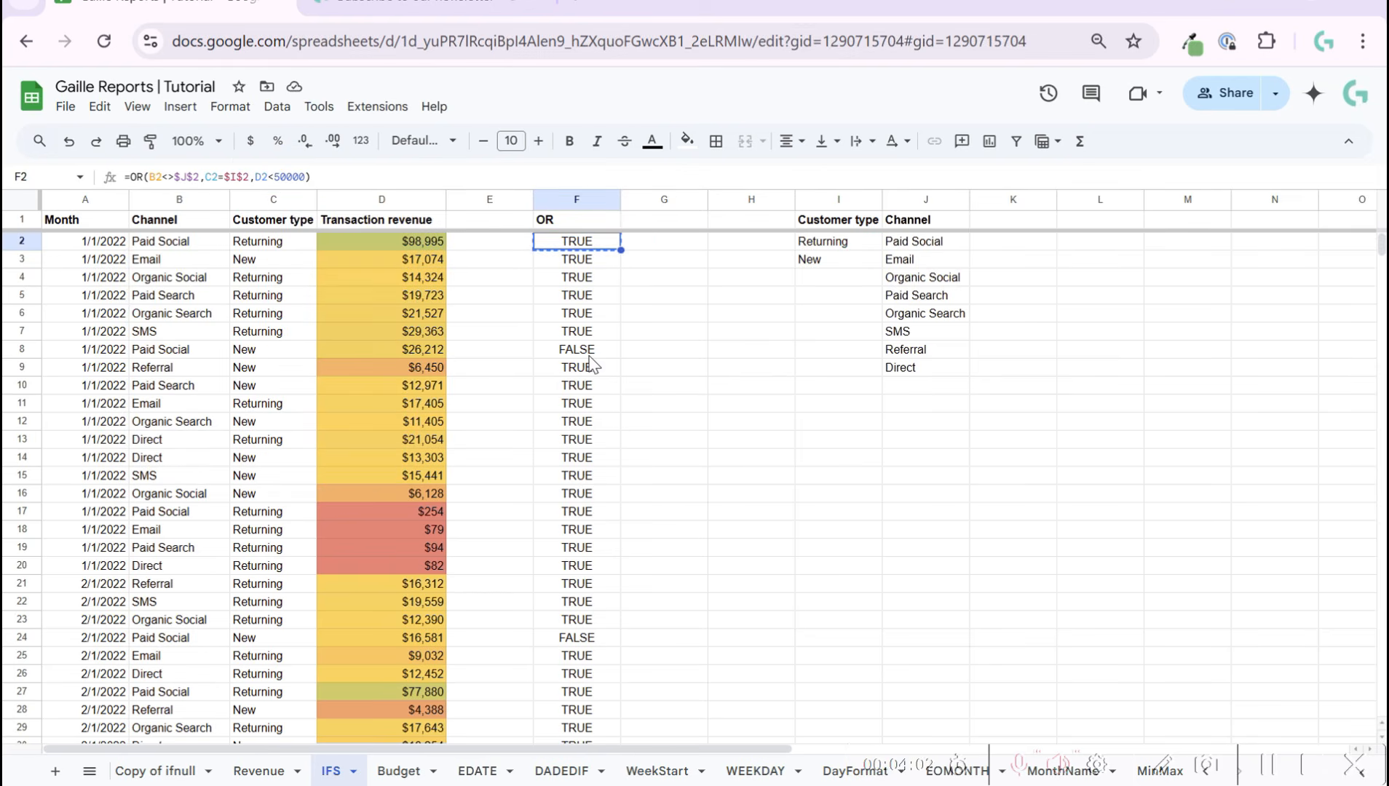
pyautogui.click(592, 355)
pyautogui.hotkey('ctrl', 'v')
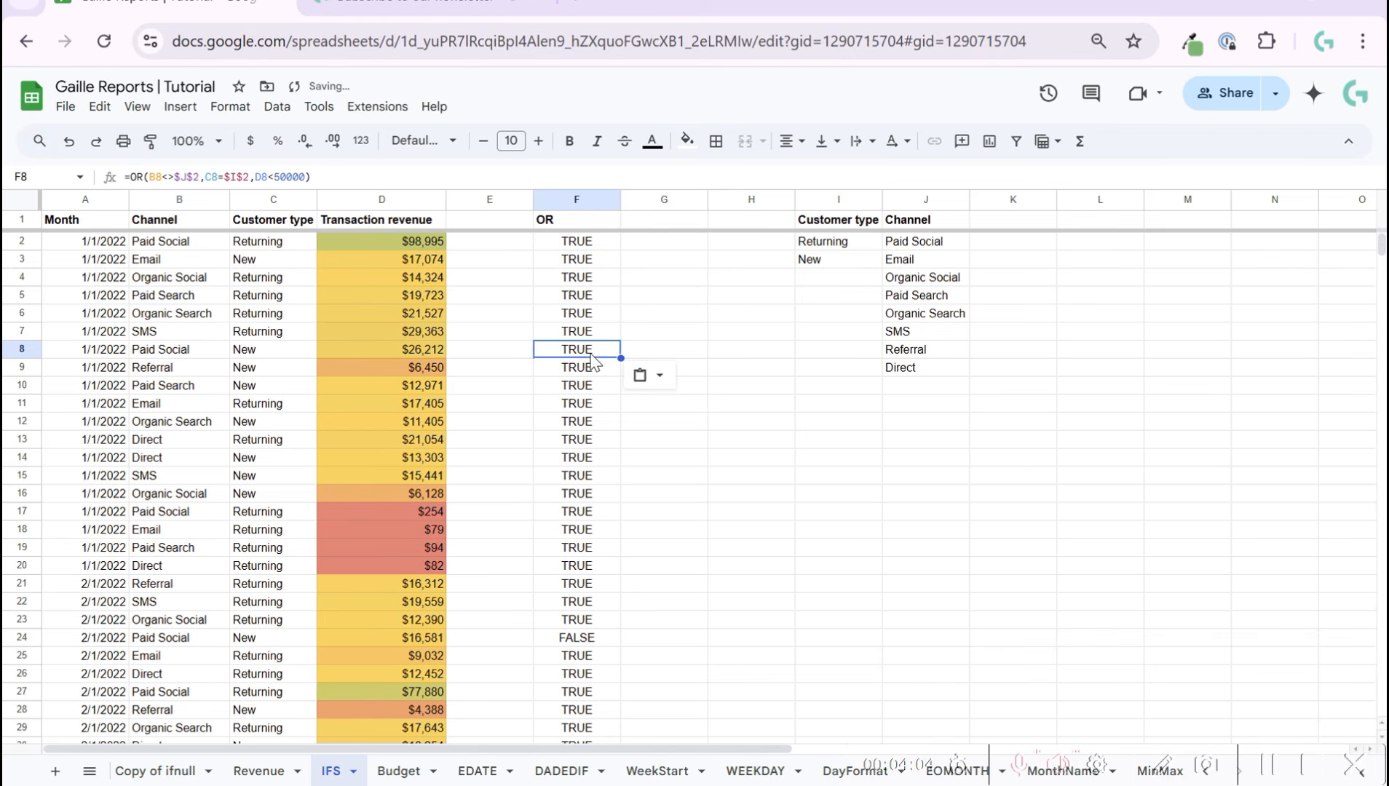
pyautogui.moveTo(255, 177); pyautogui.dragTo(305, 181)
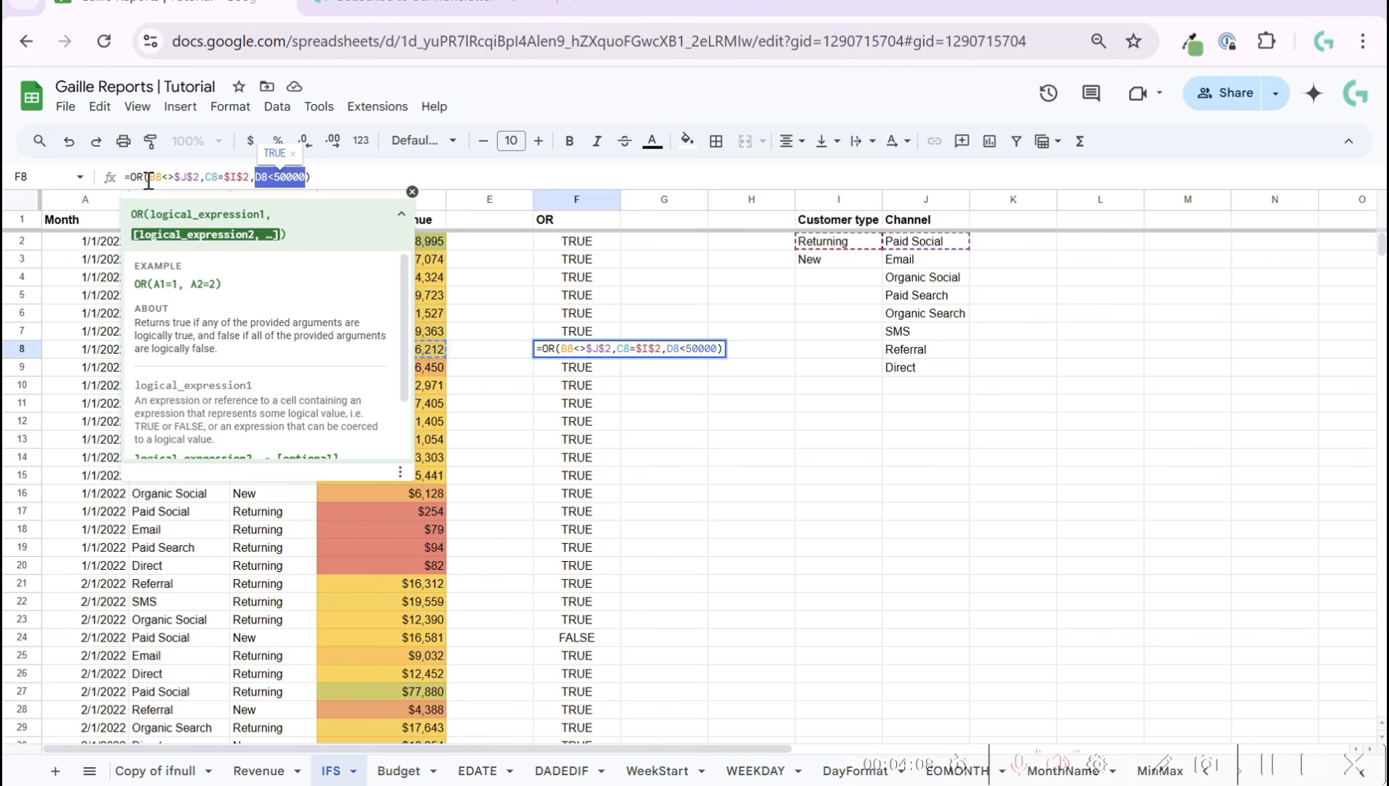
pyautogui.press('Escape')
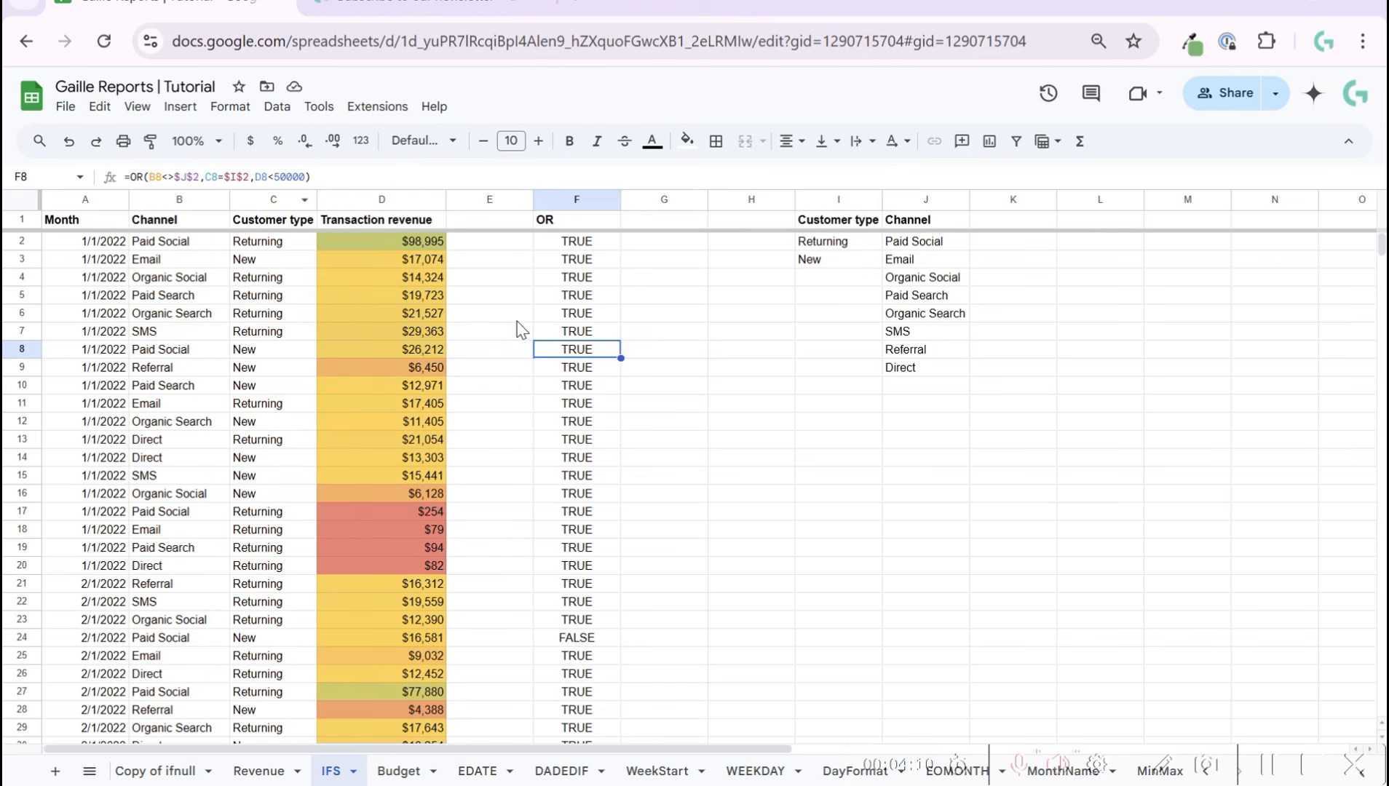
# Wrap F2's OR test in an IF that returns a tenth of the revenue or zero: =IF(OR(B2<>$J$2,C2=$I$2,D2<50000),D2/10,0).
pyautogui.click(583, 245)
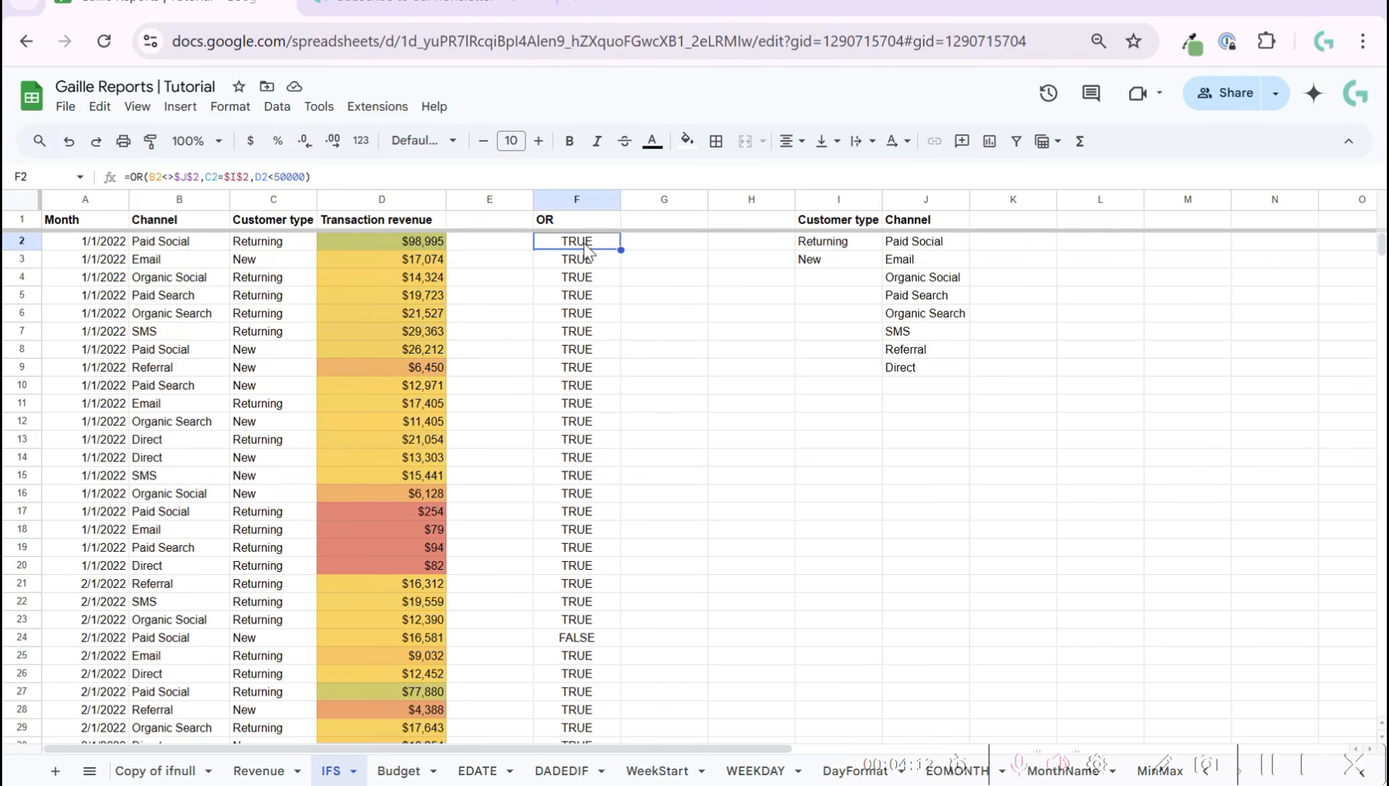
pyautogui.click(135, 178)
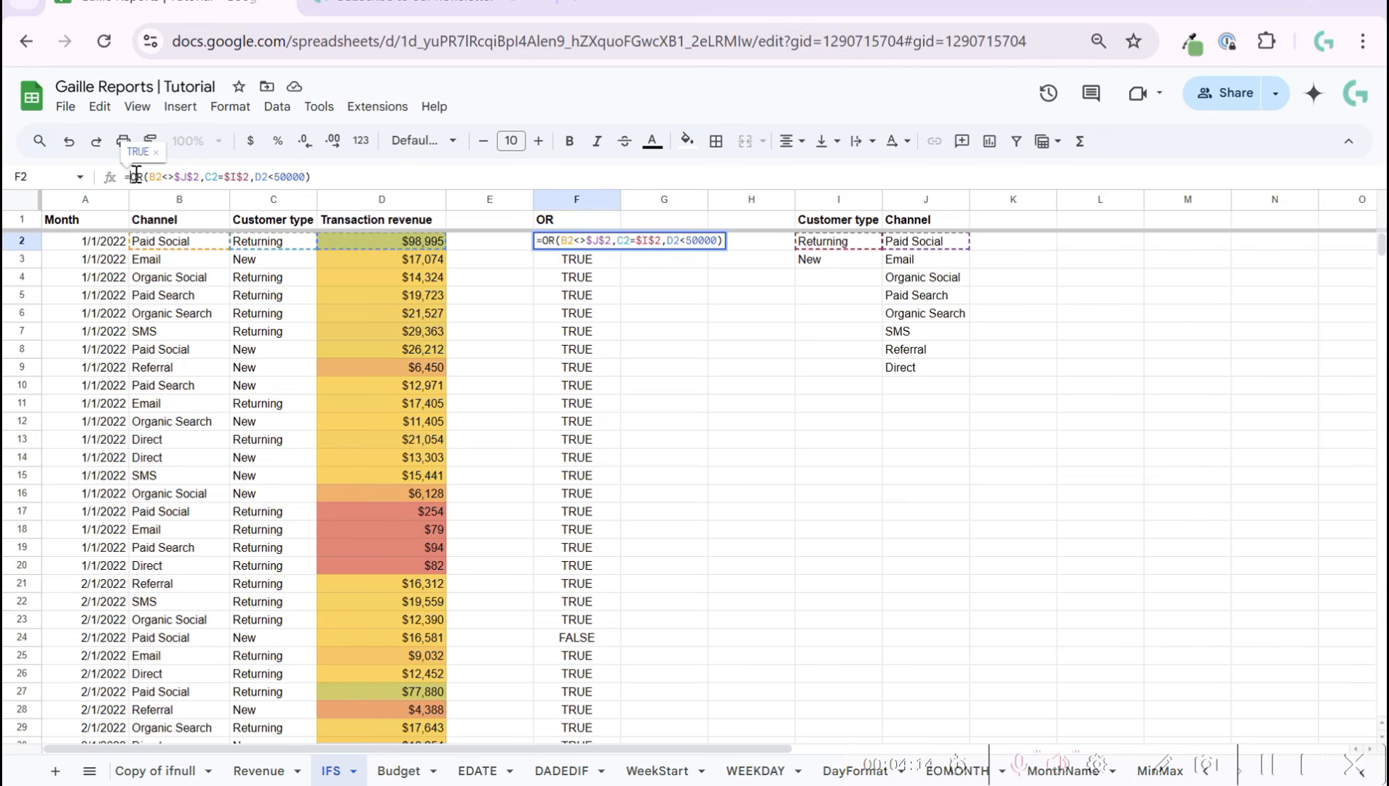
pyautogui.write('IF(')
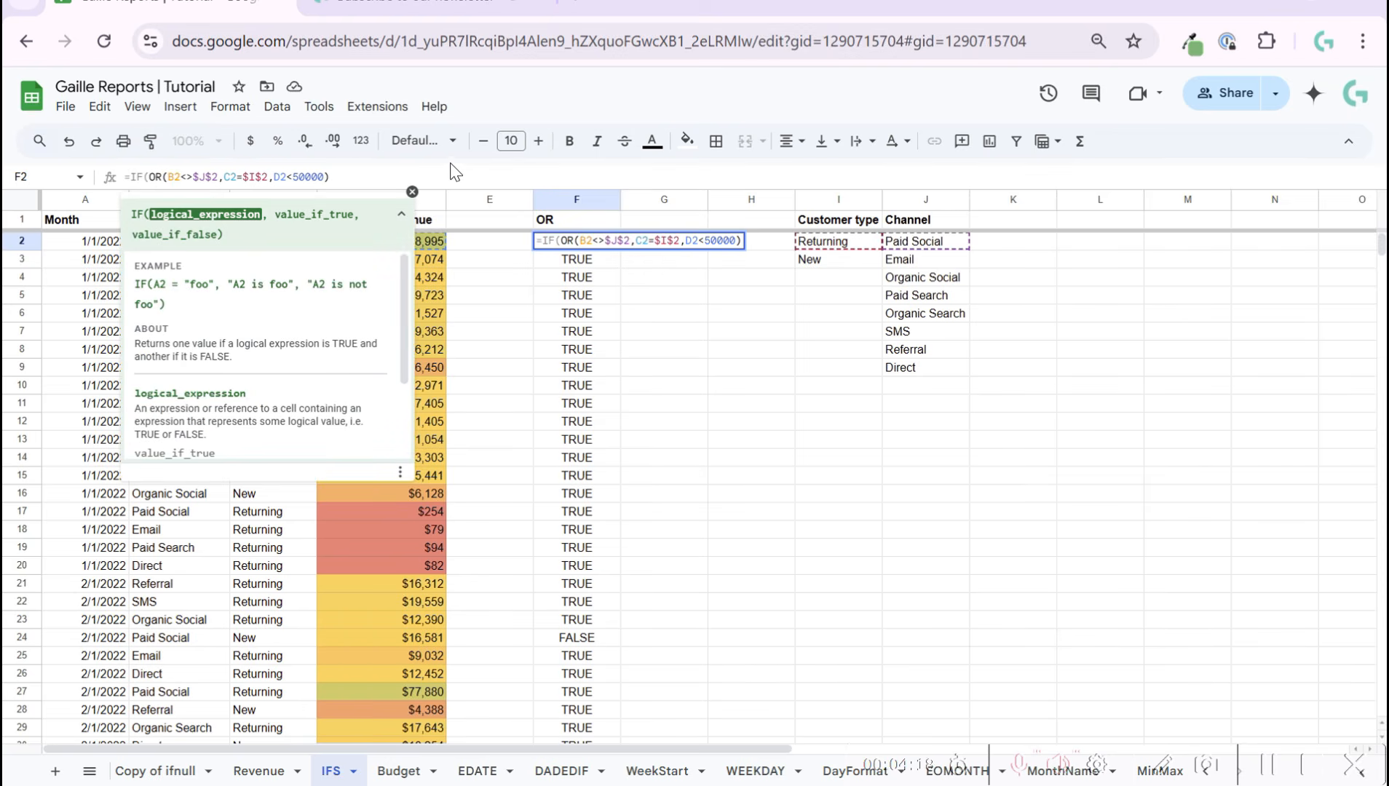
pyautogui.click(363, 176)
pyautogui.write(',')
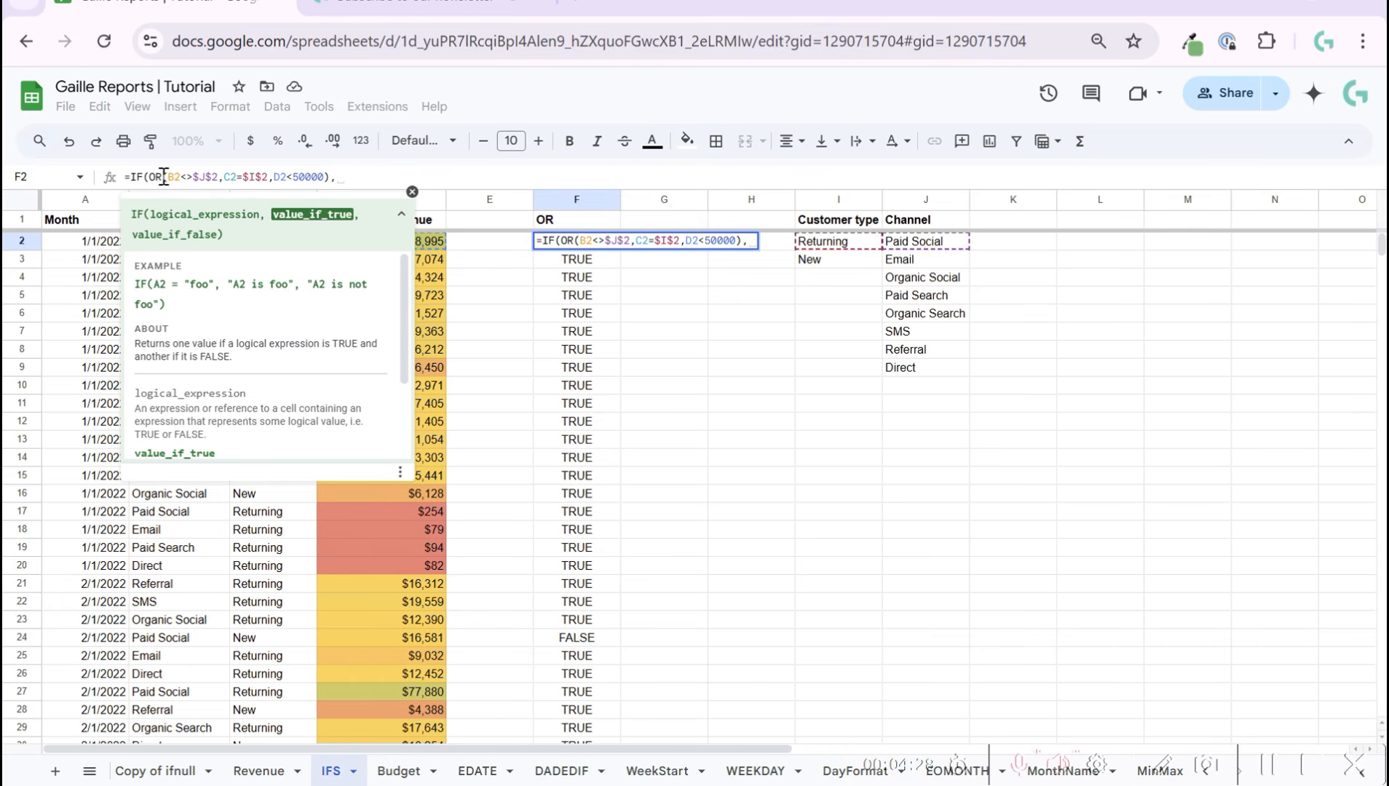
pyautogui.click(440, 248)
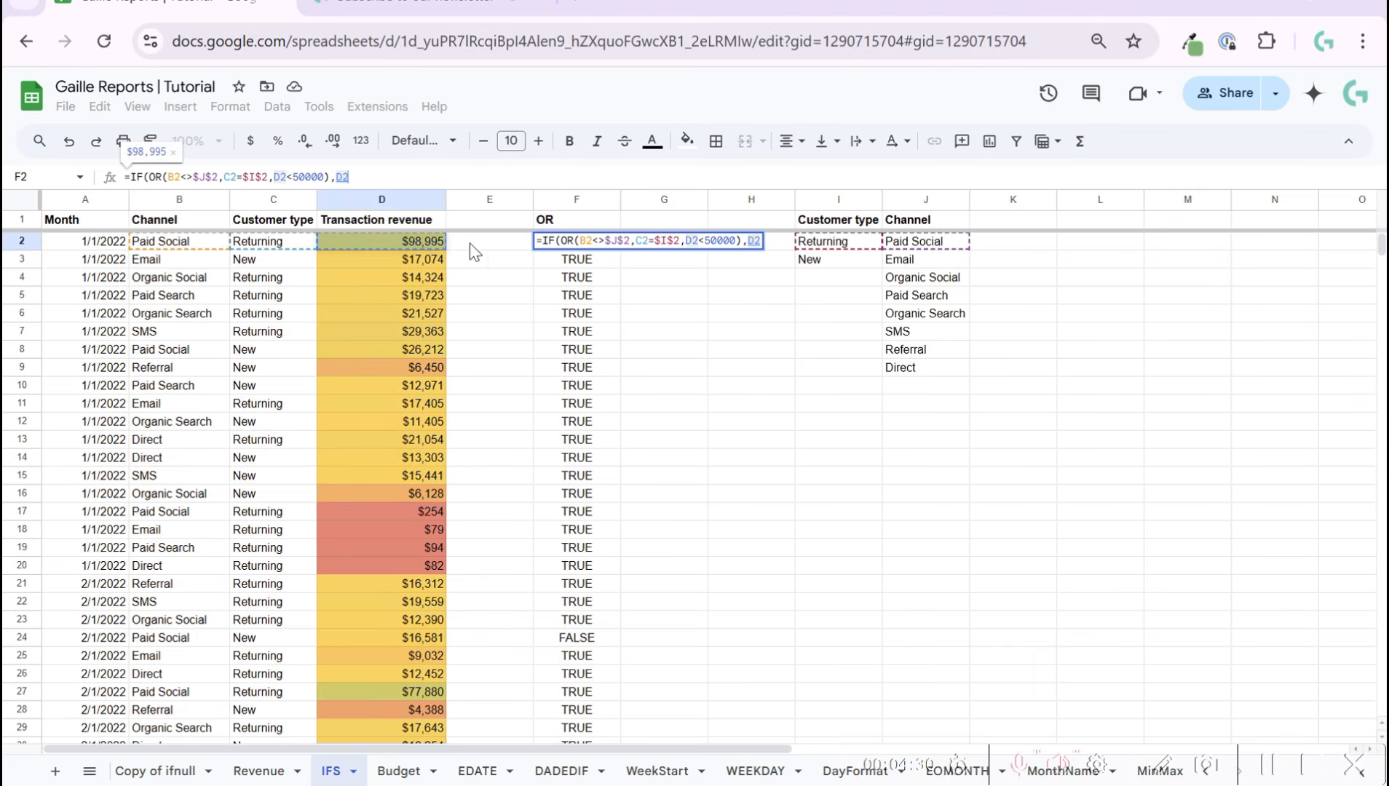
pyautogui.write('/1')
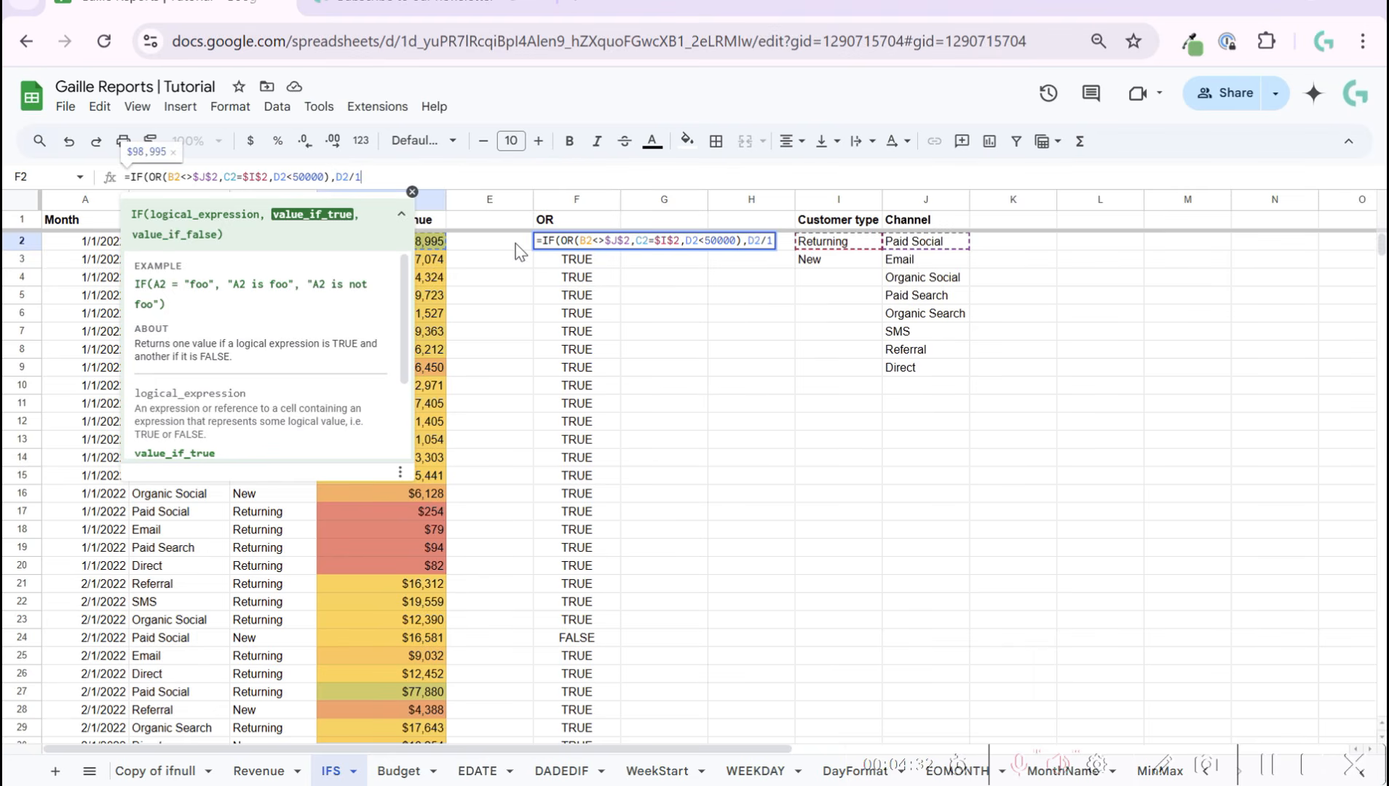
pyautogui.write('0,')
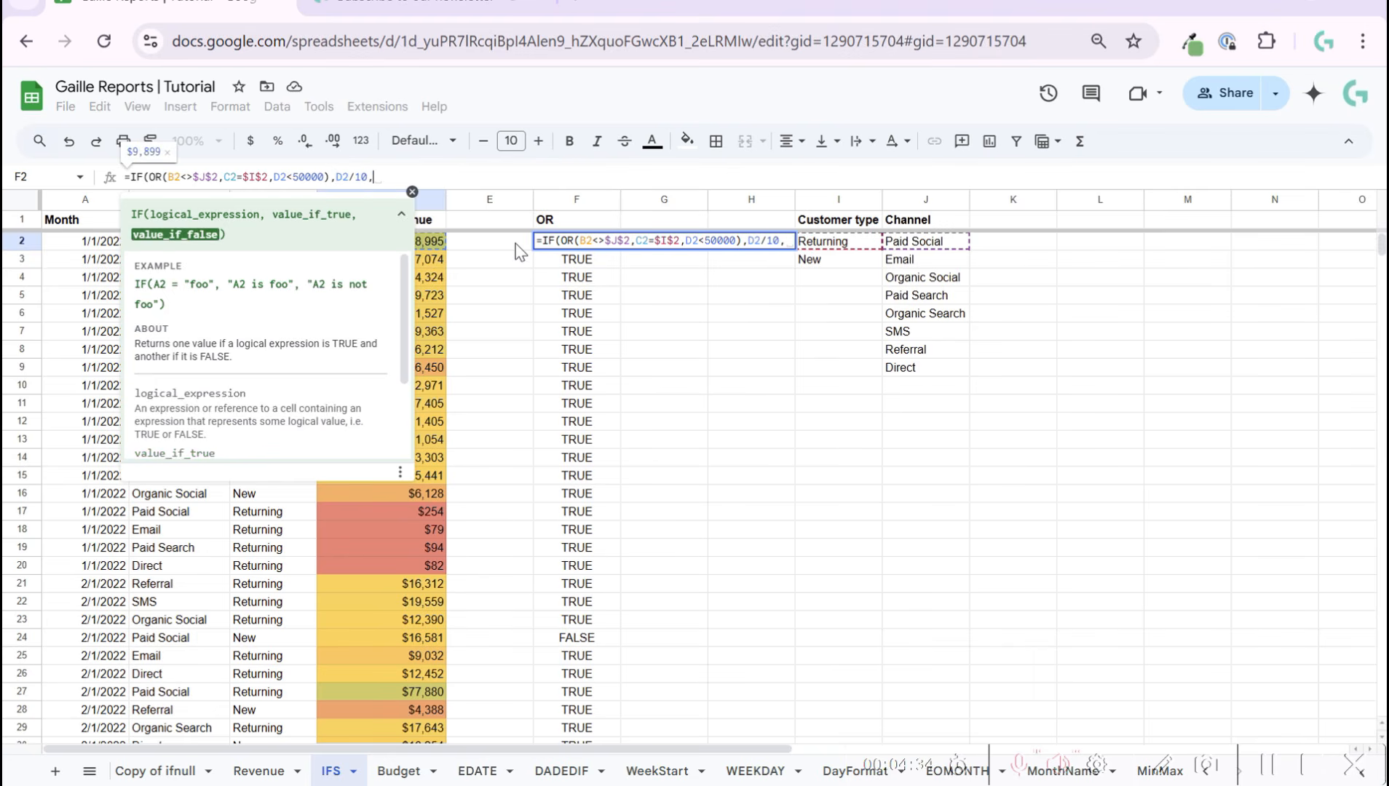
pyautogui.write('0')
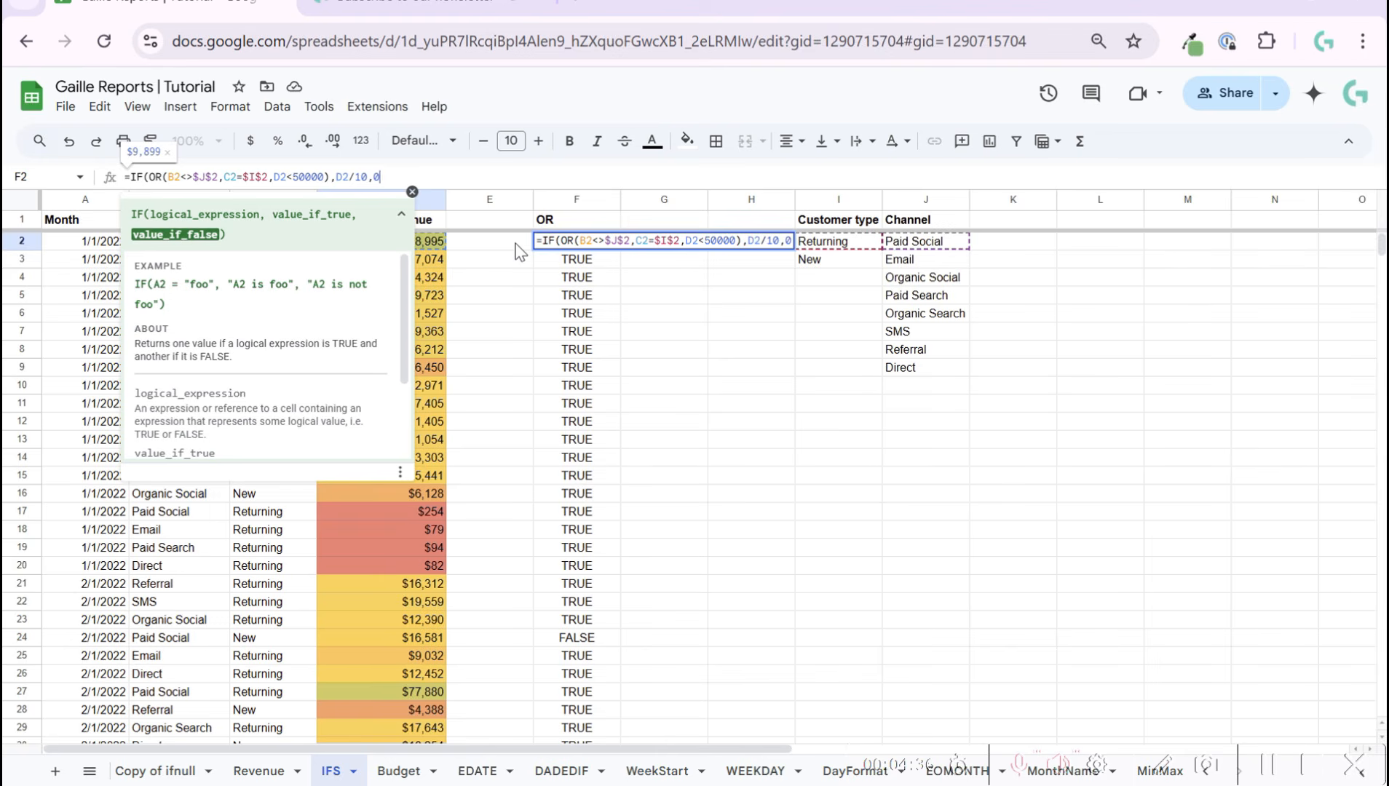
pyautogui.press('Return')
# Copy the IF(OR()) formula from F2 to F3, F4 and F6.
pyautogui.press('Up')
pyautogui.hotkey('ctrl', 'c')
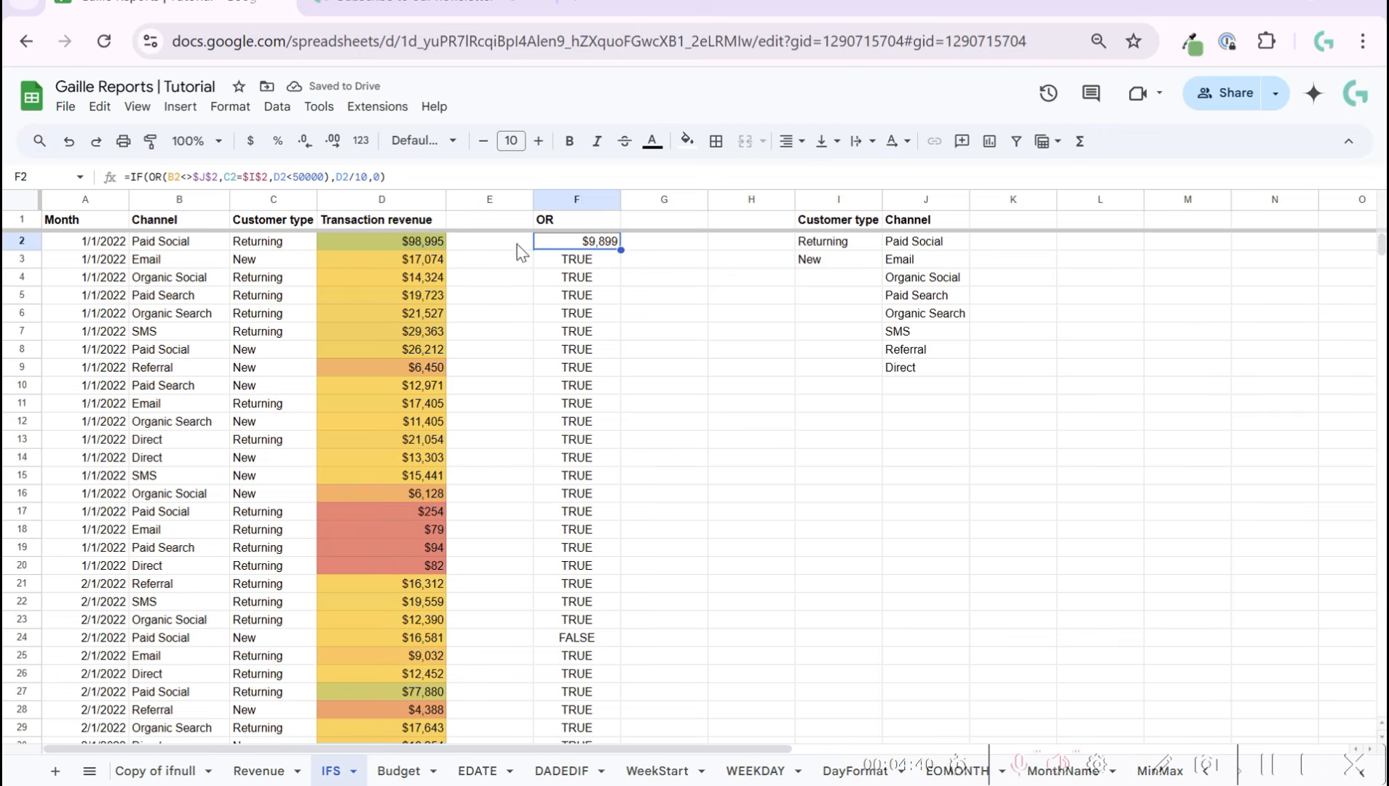
pyautogui.click(613, 259)
pyautogui.hotkey('ctrl', 'v')
pyautogui.click(614, 277)
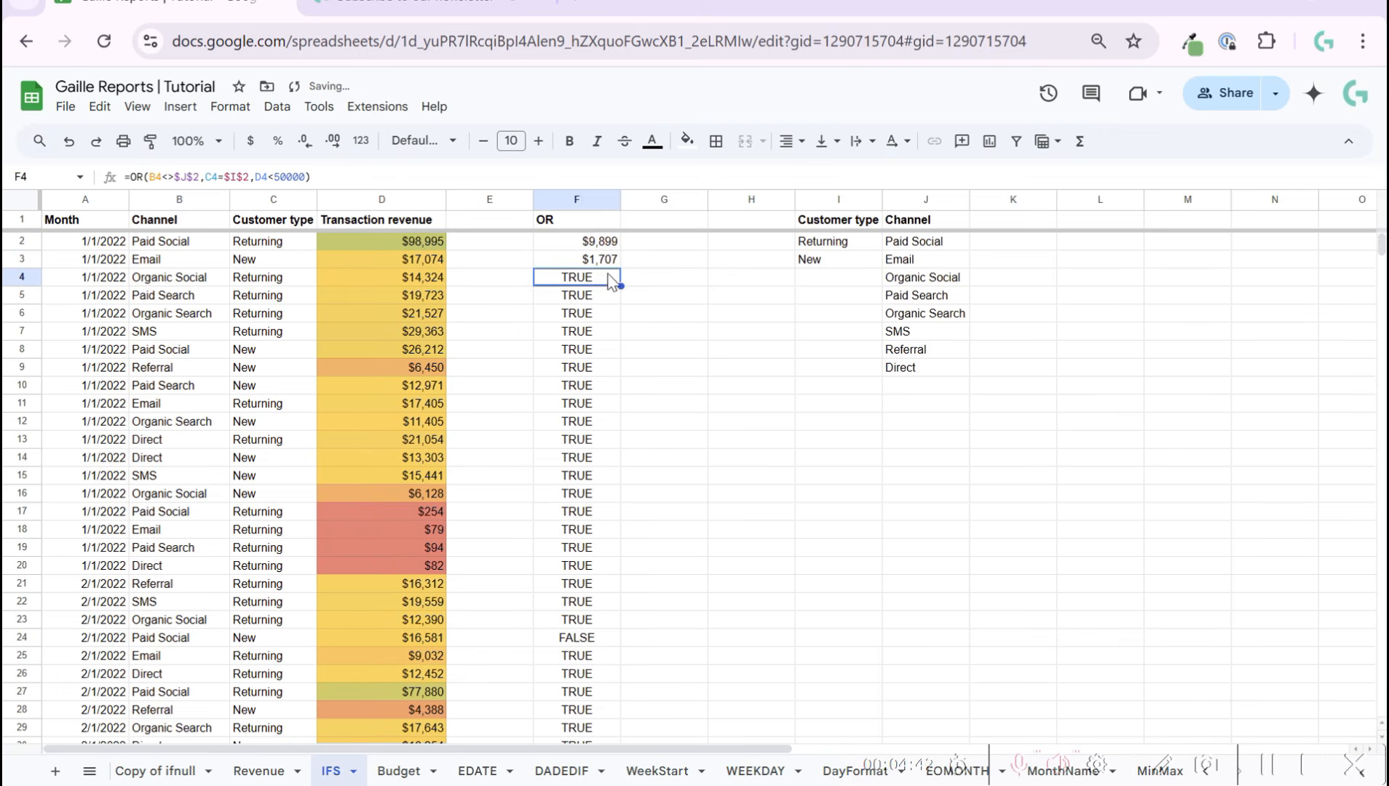
pyautogui.hotkey('ctrl', 'v')
pyautogui.click(612, 313)
pyautogui.hotkey('ctrl', 'v')
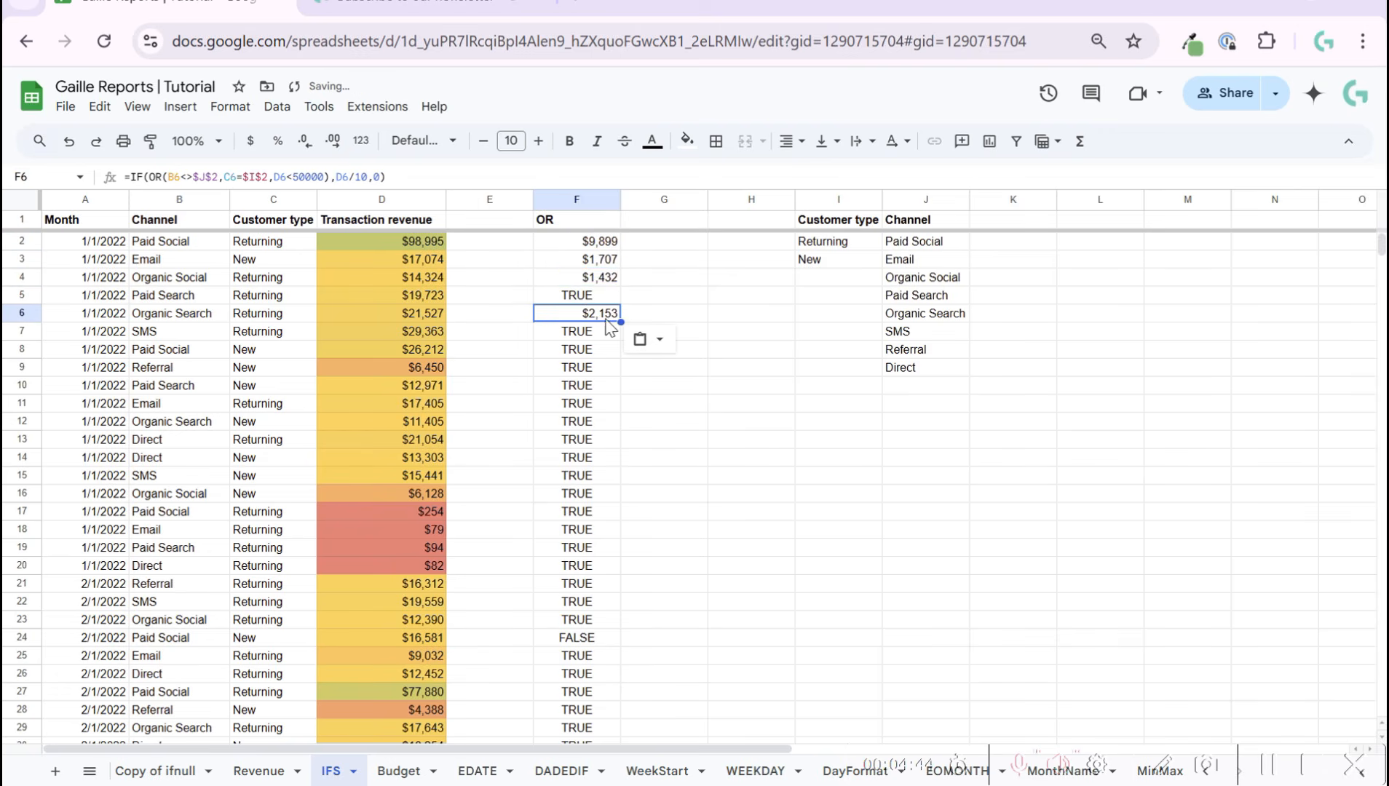